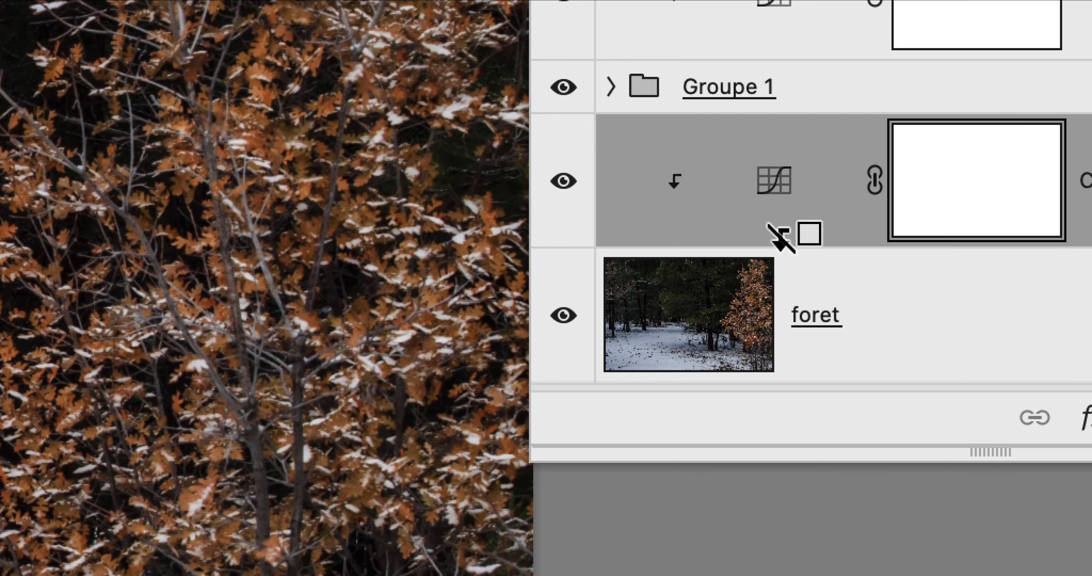
- Toggle the clipping of the Courbes 1 adjustment onto the foret layer, leaving it released
{"action": "left_click", "coordinate": [781, 238], "text": "alt"}
{"action": "left_click", "coordinate": [781, 238], "text": "alt"}
{"action": "left_click", "coordinate": [781, 238], "text": "alt"}
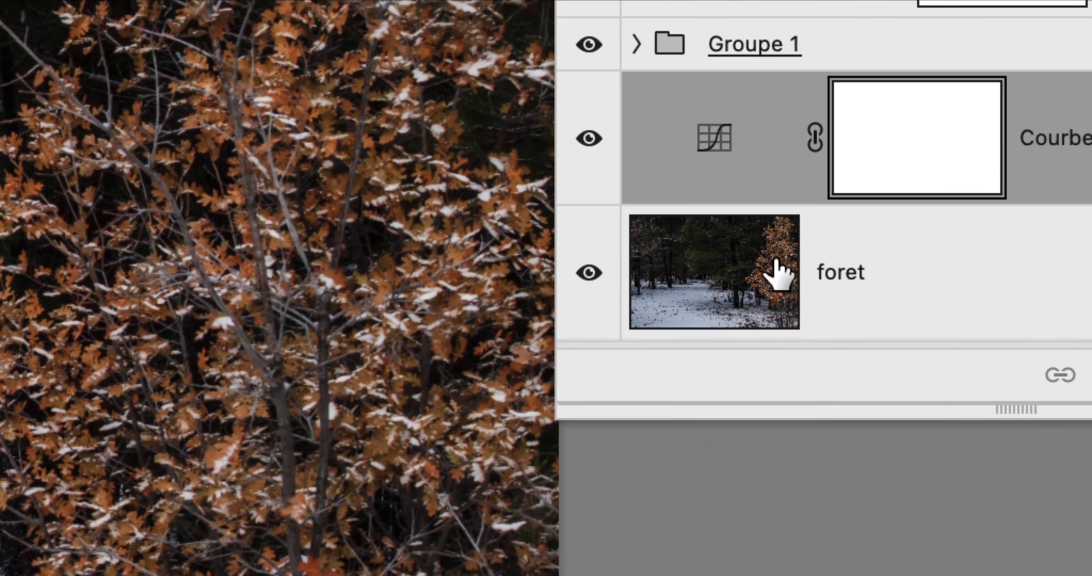
{"action": "left_click", "coordinate": [805, 190], "text": "alt"}
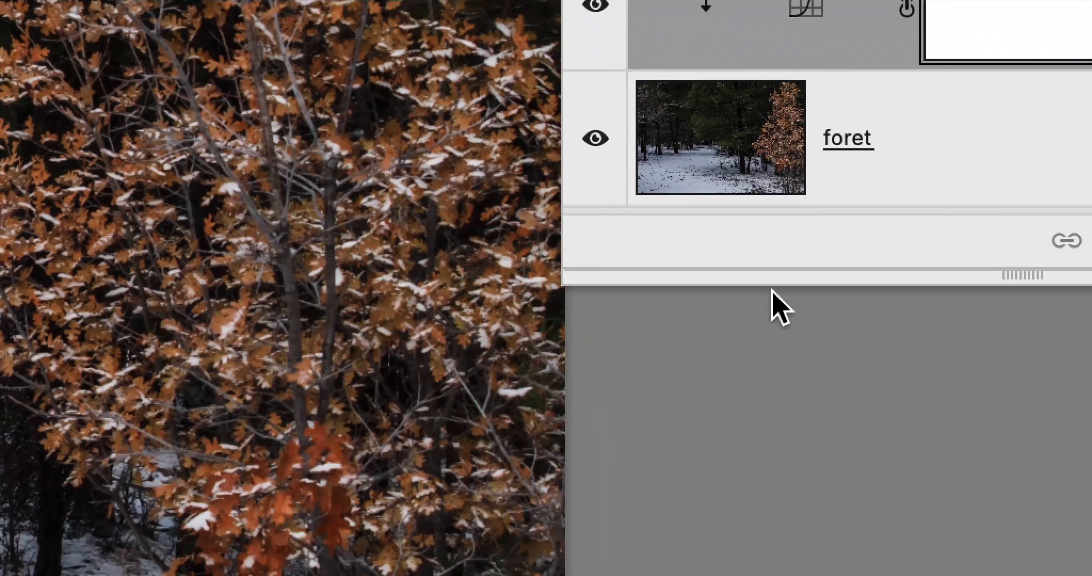
{"action": "left_click_drag", "start_coordinate": [775, 288], "coordinate": [775, 324]}
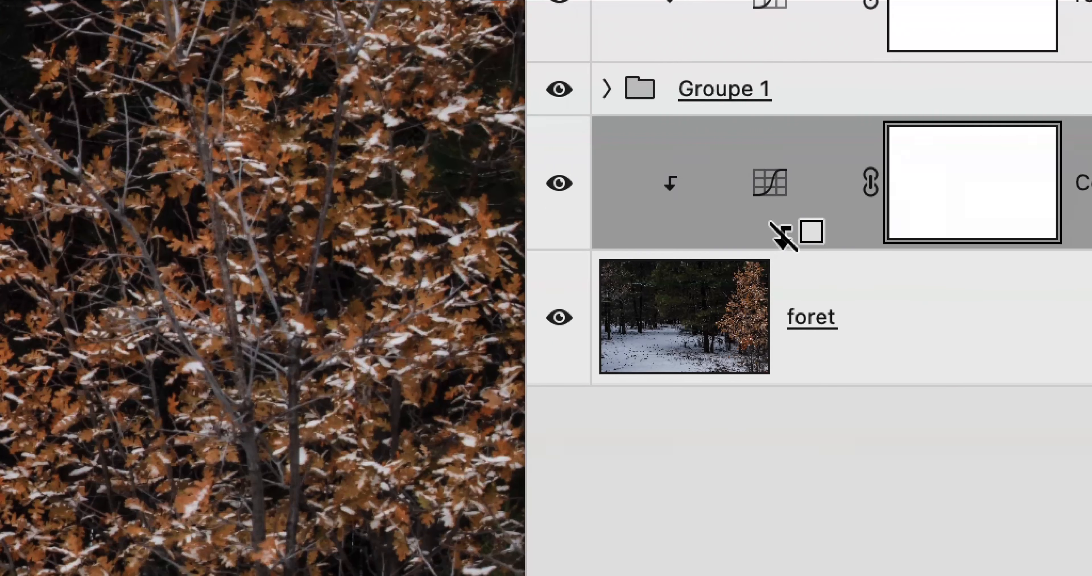
{"action": "left_click", "coordinate": [804, 91], "text": "alt"}
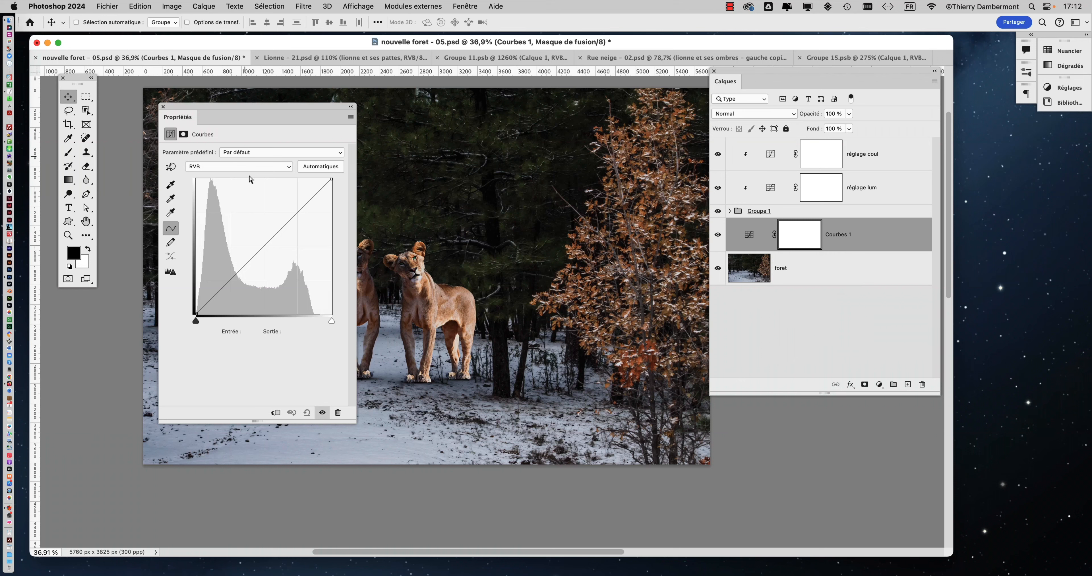
- Shape the Courbes 1 RGB curve into a contrast S with a lower shadow point and a highlight point at input 148, output 206
{"action": "left_click_drag", "start_coordinate": [287, 109], "coordinate": [671, 121]}
{"action": "left_click_drag", "start_coordinate": [670, 241], "coordinate": [670, 236]}
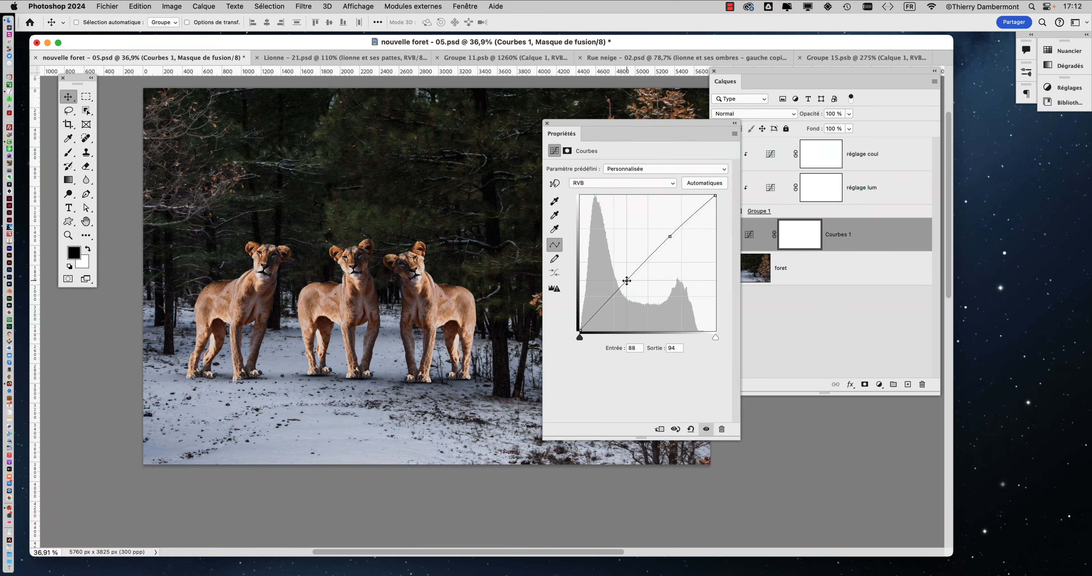
{"action": "left_click_drag", "start_coordinate": [627, 281], "coordinate": [623, 280]}
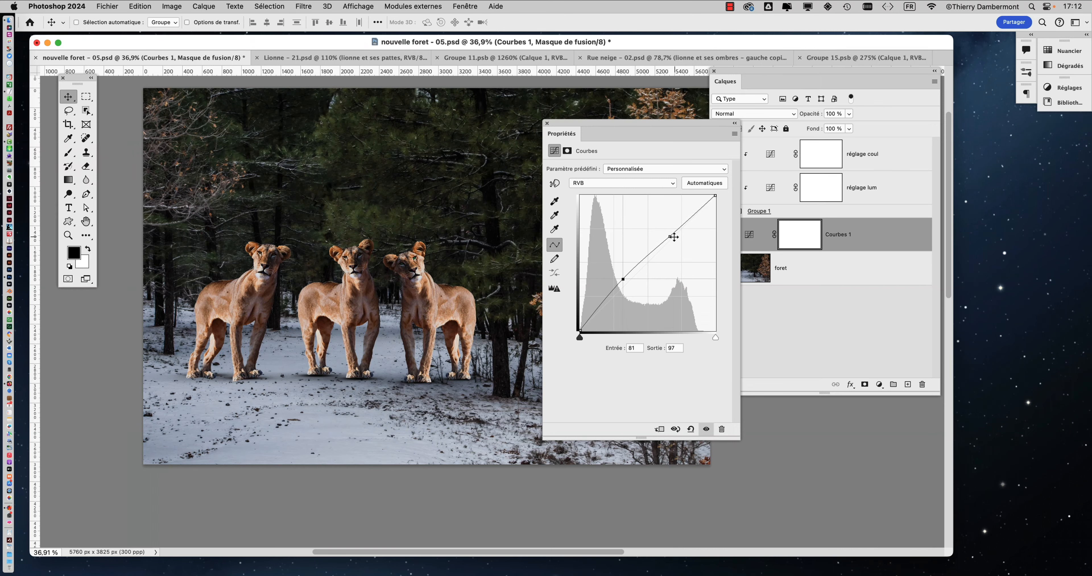
{"action": "left_click_drag", "start_coordinate": [451, 211], "coordinate": [384, 170]}
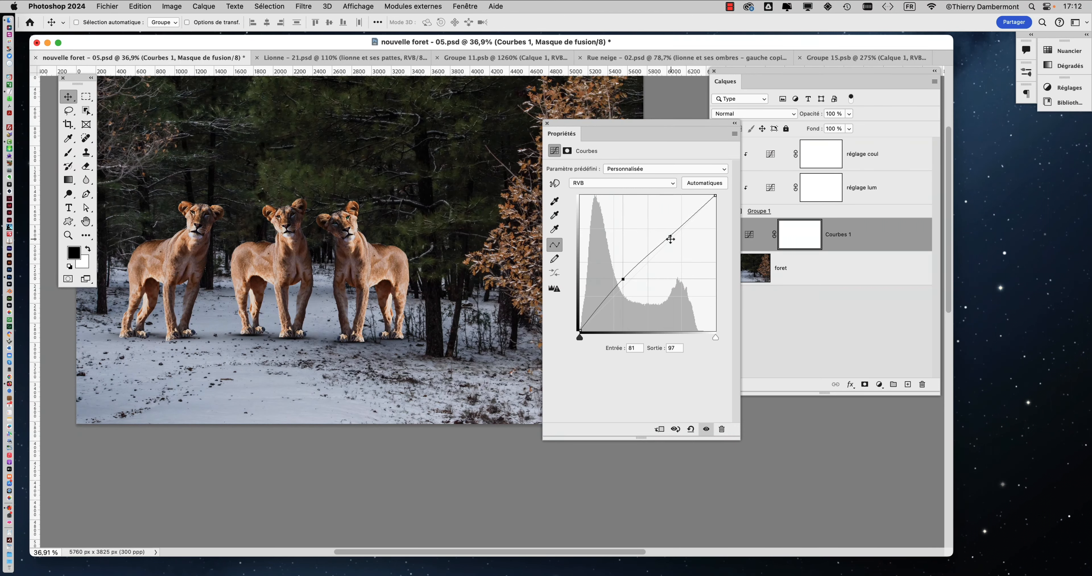
{"action": "left_click_drag", "start_coordinate": [670, 239], "coordinate": [666, 225]}
{"action": "left_click_drag", "start_coordinate": [623, 279], "coordinate": [623, 280]}
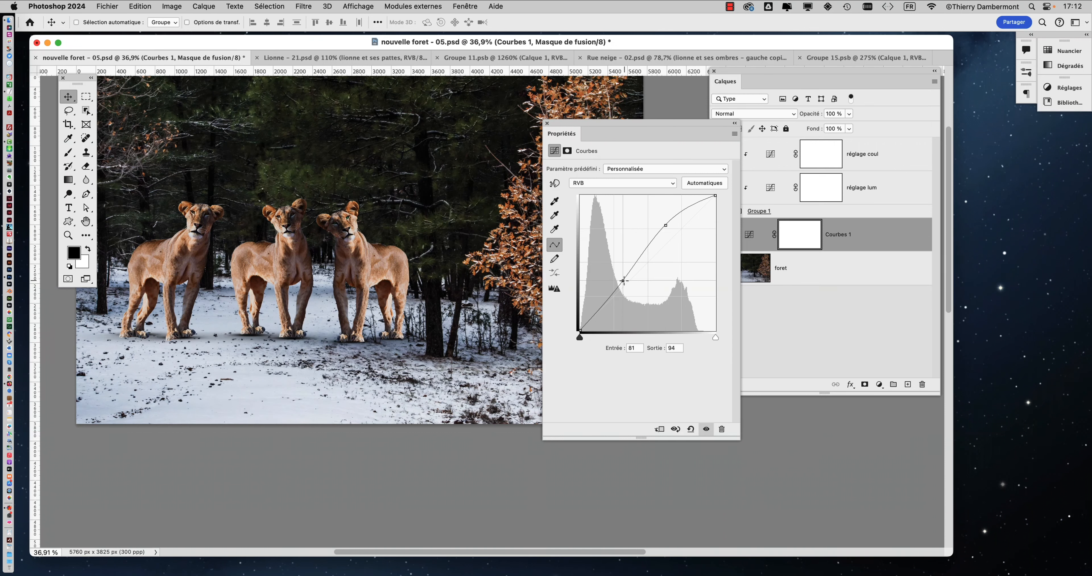
{"action": "left_click_drag", "start_coordinate": [665, 225], "coordinate": [664, 221]}
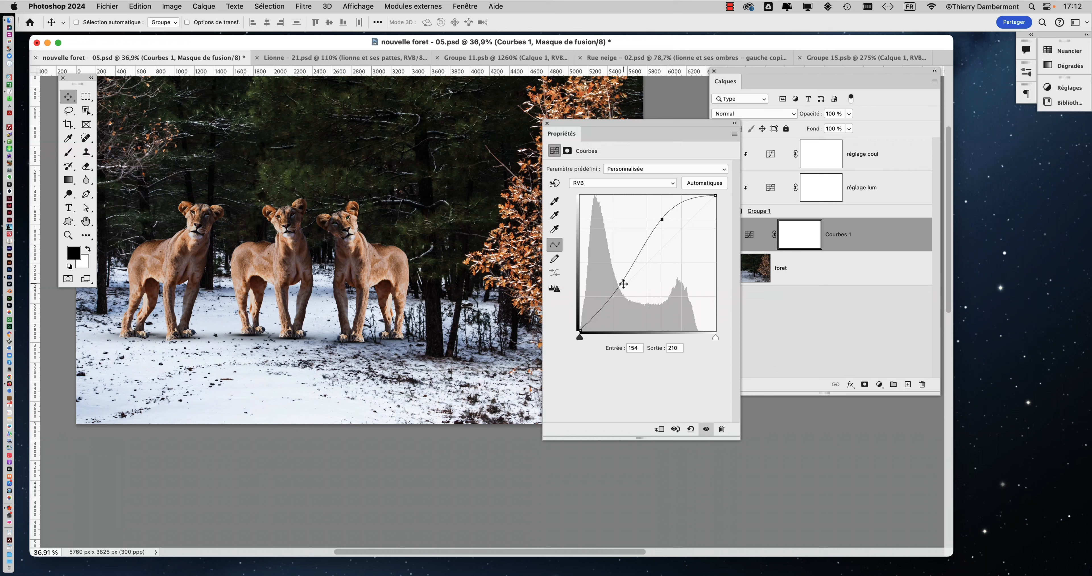
{"action": "left_click_drag", "start_coordinate": [623, 280], "coordinate": [623, 282]}
{"action": "left_click_drag", "start_coordinate": [662, 220], "coordinate": [659, 221]}
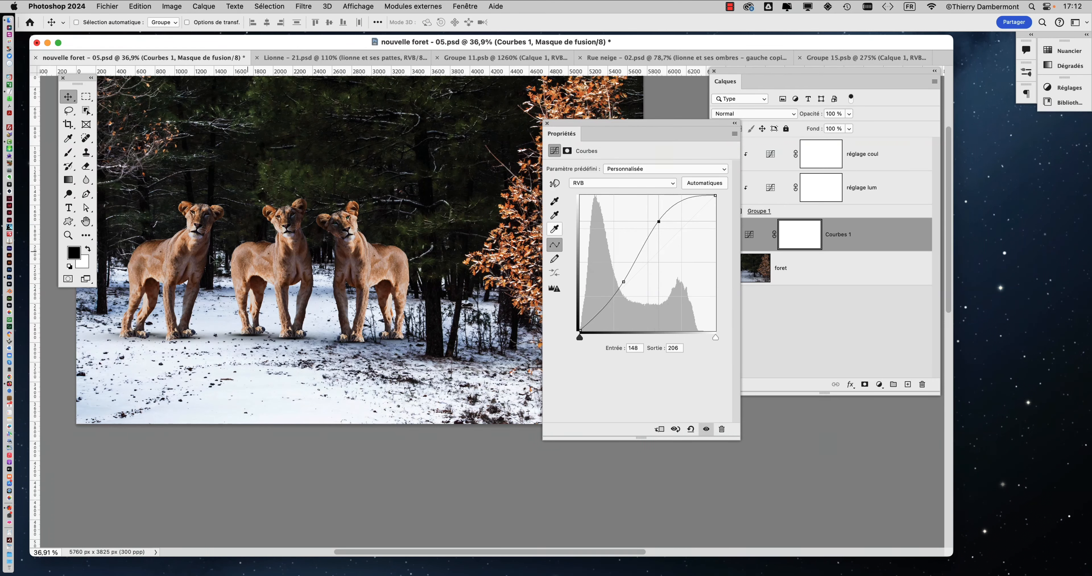
- Compare the lionesses and the snowy background up close with the Courbes 1 adjustment hidden and shown
{"action": "scroll", "coordinate": [163, 254], "scroll_direction": "up", "scroll_amount": 3}
{"action": "scroll", "coordinate": [163, 254], "scroll_direction": "up", "scroll_amount": 1}
{"action": "left_click_drag", "start_coordinate": [263, 280], "coordinate": [382, 252]}
{"action": "left_click_drag", "start_coordinate": [684, 126], "coordinate": [576, 441]}
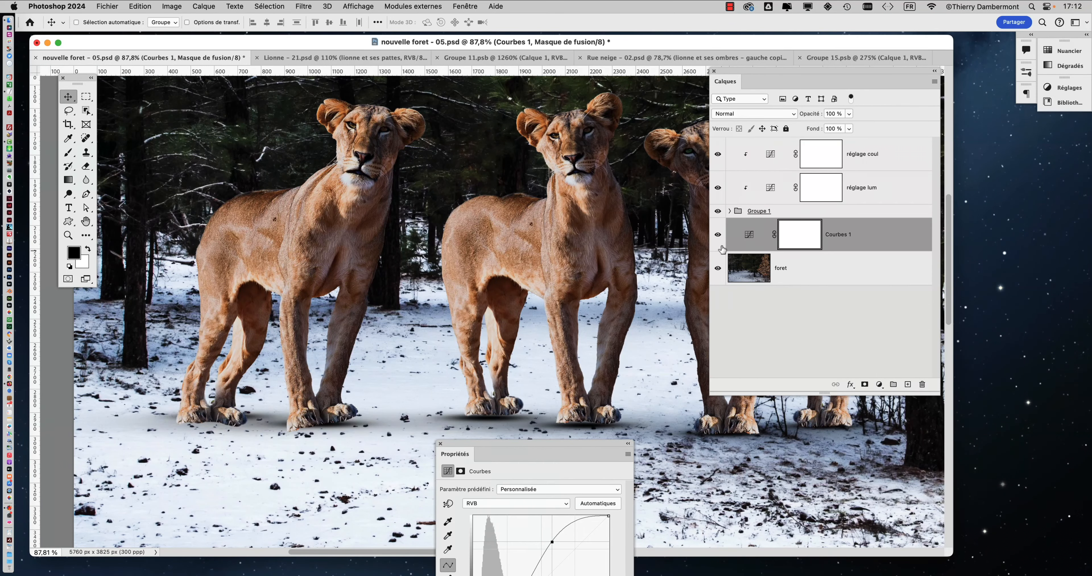
{"action": "left_click", "coordinate": [718, 236]}
{"action": "left_click", "coordinate": [720, 241]}
{"action": "left_click", "coordinate": [720, 241]}
{"action": "left_click", "coordinate": [720, 241]}
{"action": "left_click", "coordinate": [719, 240]}
{"action": "scroll", "coordinate": [502, 299], "scroll_direction": "down", "scroll_amount": 2}
- Move the Properties and Layers panels aside so that all three lionesses are uncovered
{"action": "left_click_drag", "start_coordinate": [492, 452], "coordinate": [357, 137]}
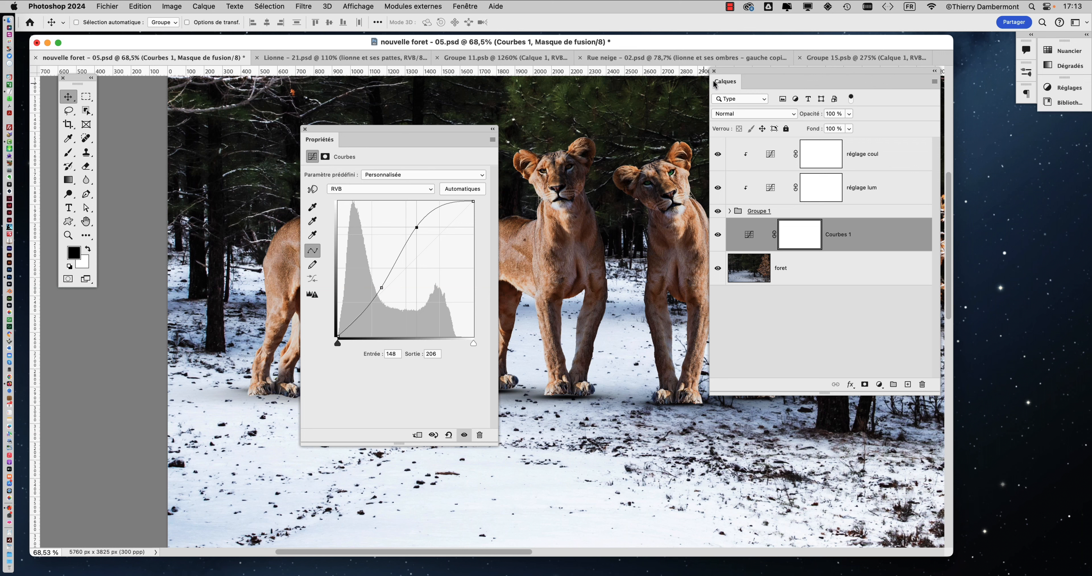
{"action": "left_click_drag", "start_coordinate": [729, 72], "coordinate": [857, 101]}
{"action": "left_click_drag", "start_coordinate": [432, 128], "coordinate": [198, 102]}
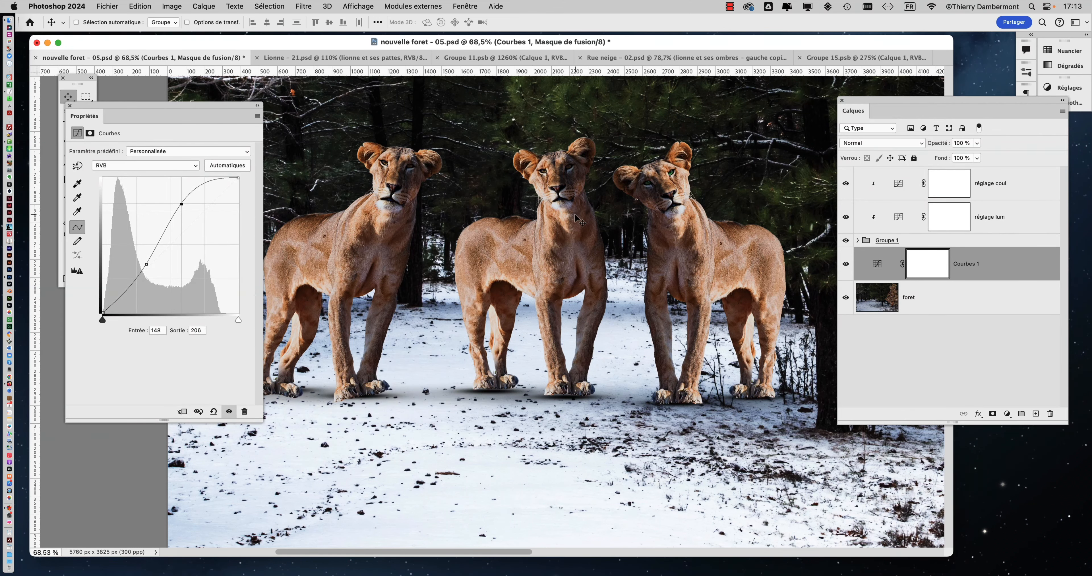
{"action": "scroll", "coordinate": [573, 214], "scroll_direction": "down", "scroll_amount": 5}
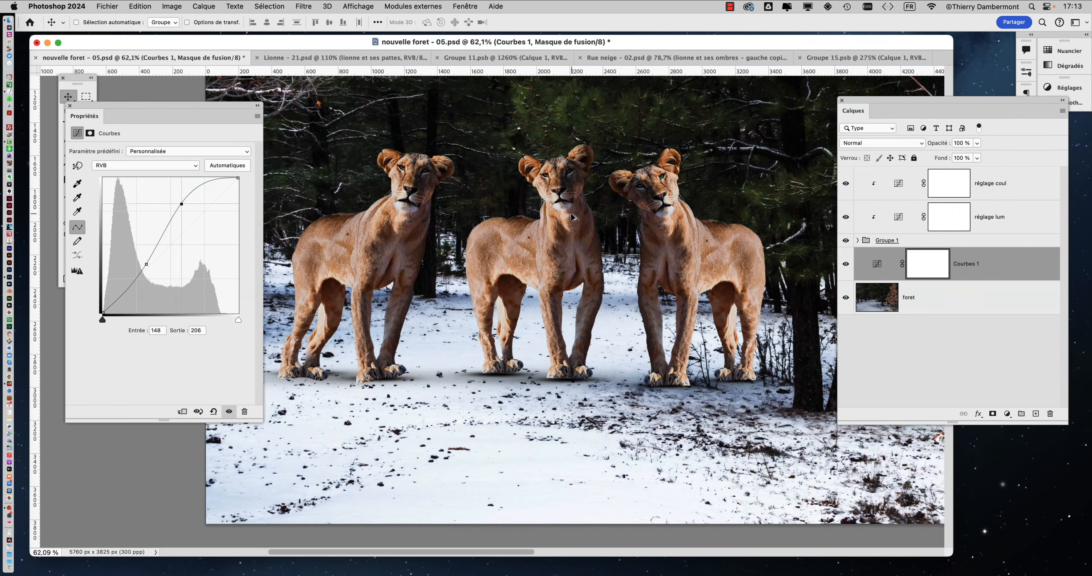
{"action": "scroll", "coordinate": [571, 214], "scroll_direction": "down", "scroll_amount": 5}
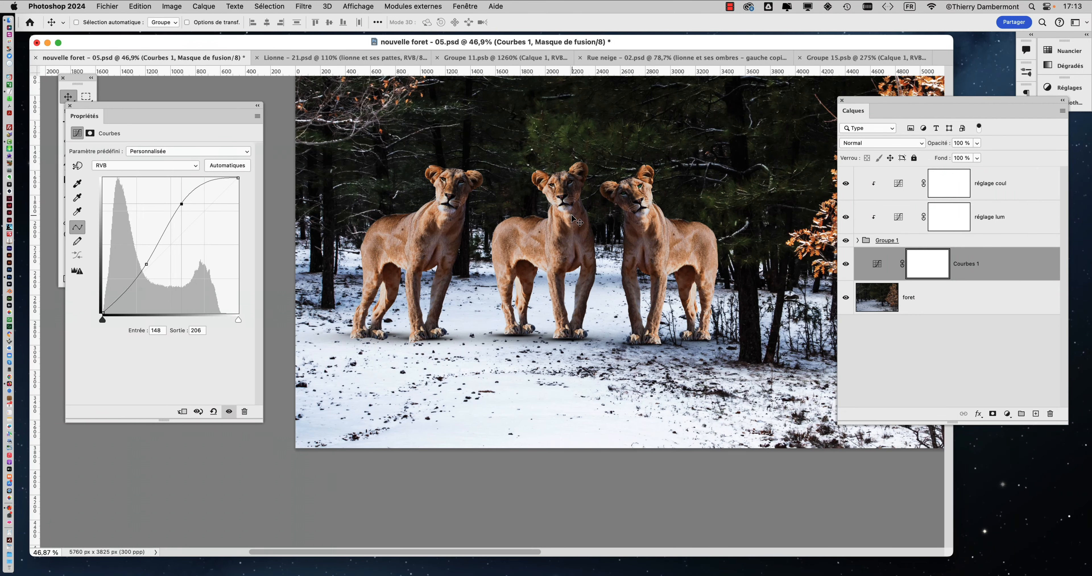
{"action": "key", "text": "super"}
{"action": "left_click", "coordinate": [108, 5]}
{"action": "left_click", "coordinate": [118, 124]}
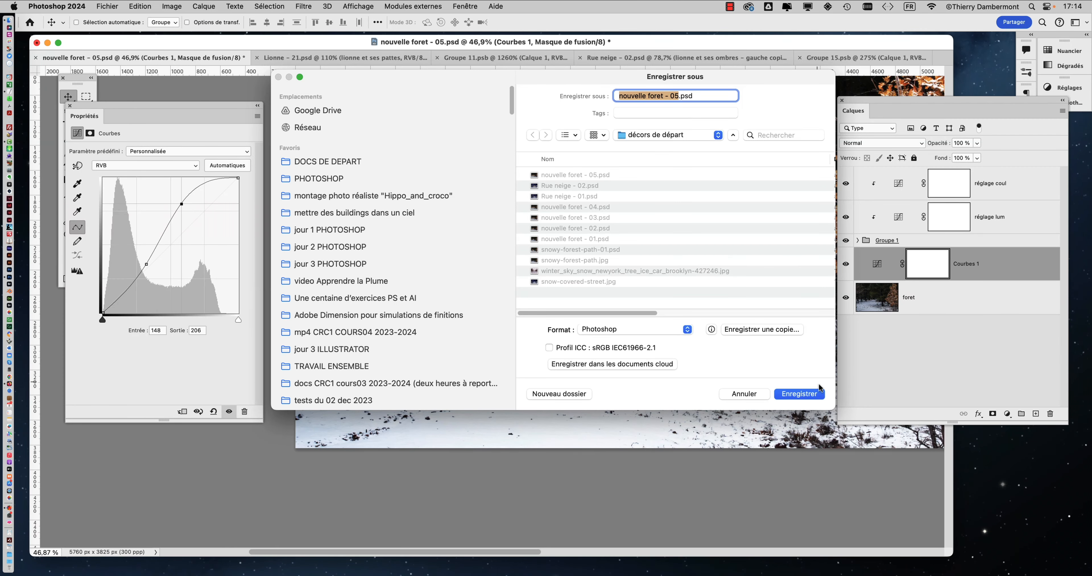
{"action": "left_click", "coordinate": [747, 394]}
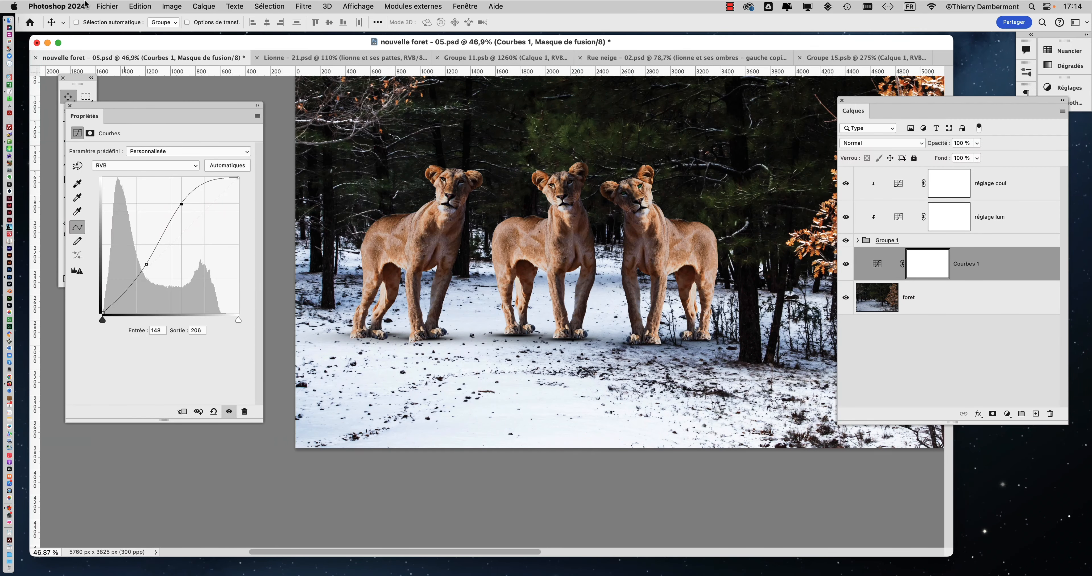
- Save the document under its existing name and close the Courbes 1 properties
{"action": "left_click", "coordinate": [100, 6]}
{"action": "left_click", "coordinate": [118, 113]}
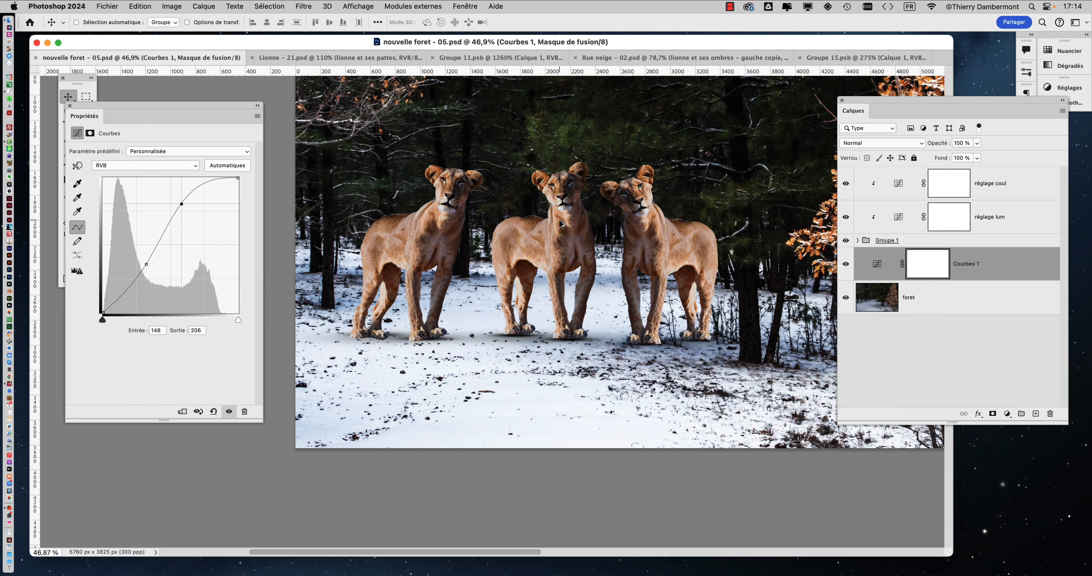
{"action": "scroll", "coordinate": [564, 225], "scroll_direction": "down", "scroll_amount": 1}
{"action": "scroll", "coordinate": [515, 257], "scroll_direction": "down", "scroll_amount": 4}
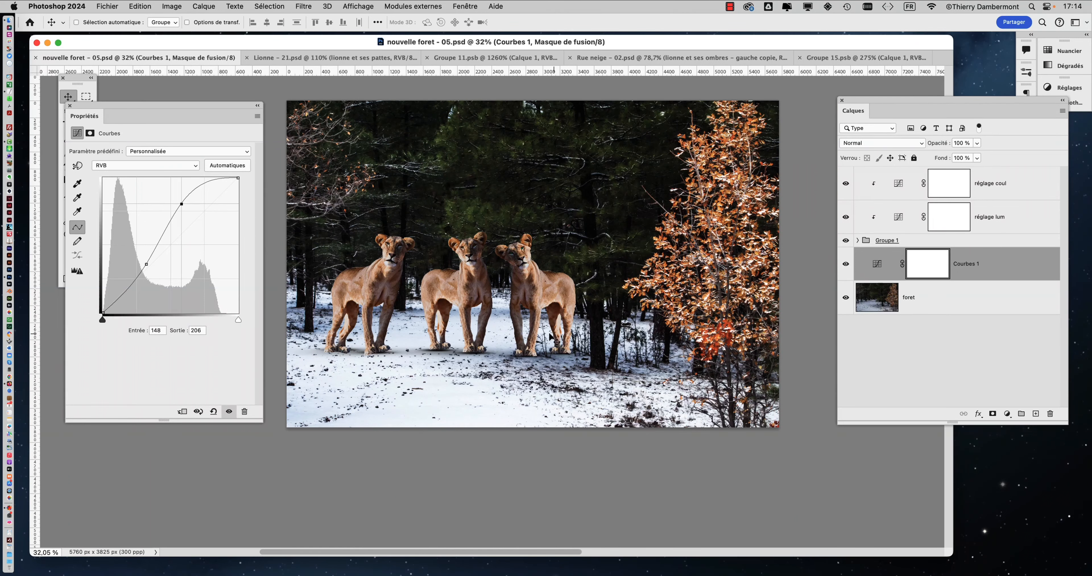
{"action": "left_click", "coordinate": [70, 106]}
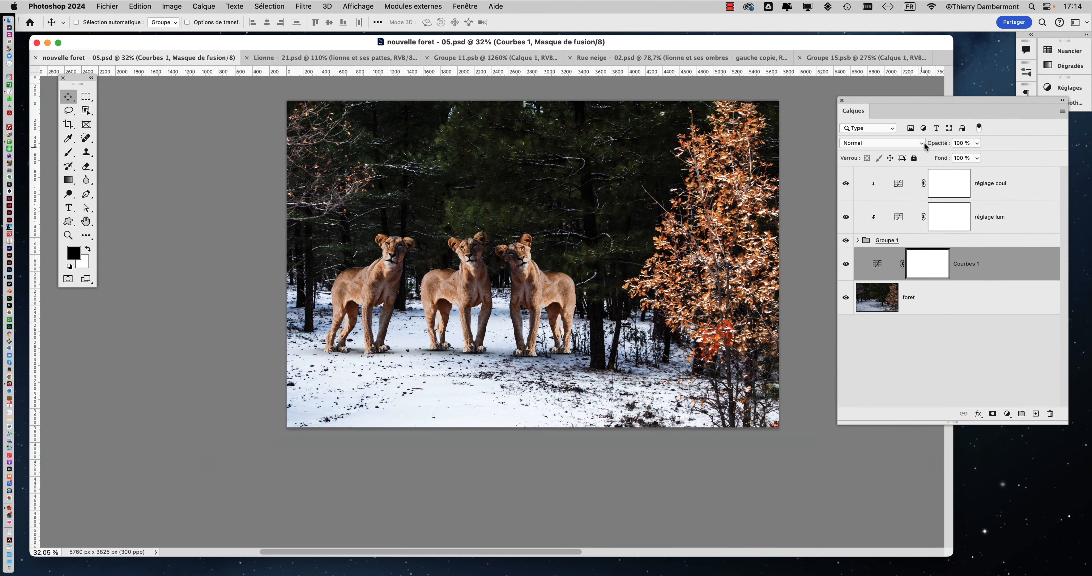
{"action": "left_click_drag", "start_coordinate": [886, 105], "coordinate": [826, 100]}
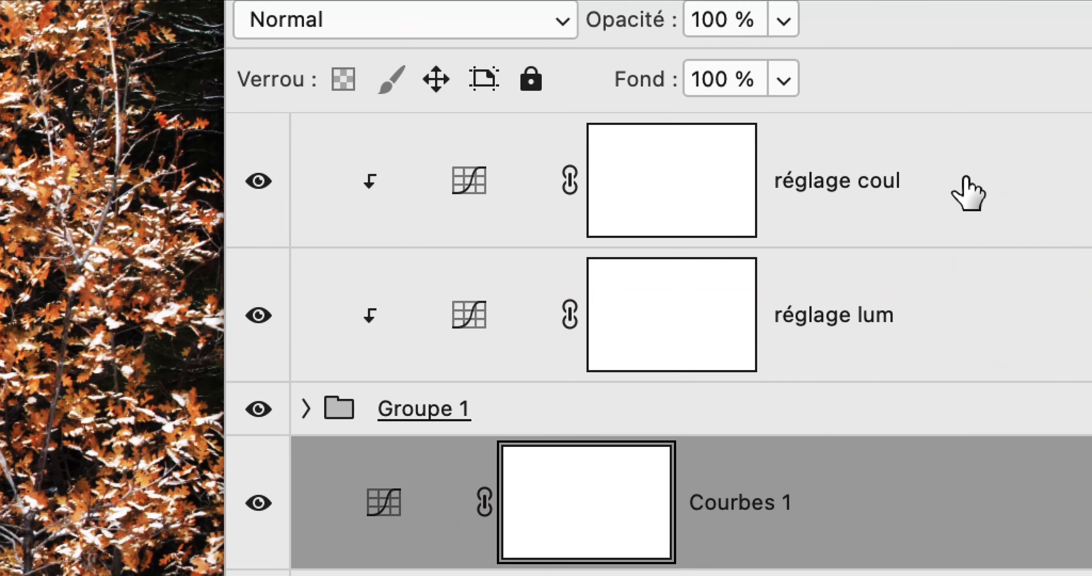
- Group réglage coul, réglage lum and Groupe 1 into a new layer group, and check its contents before collapsing it
{"action": "left_click", "coordinate": [970, 180]}
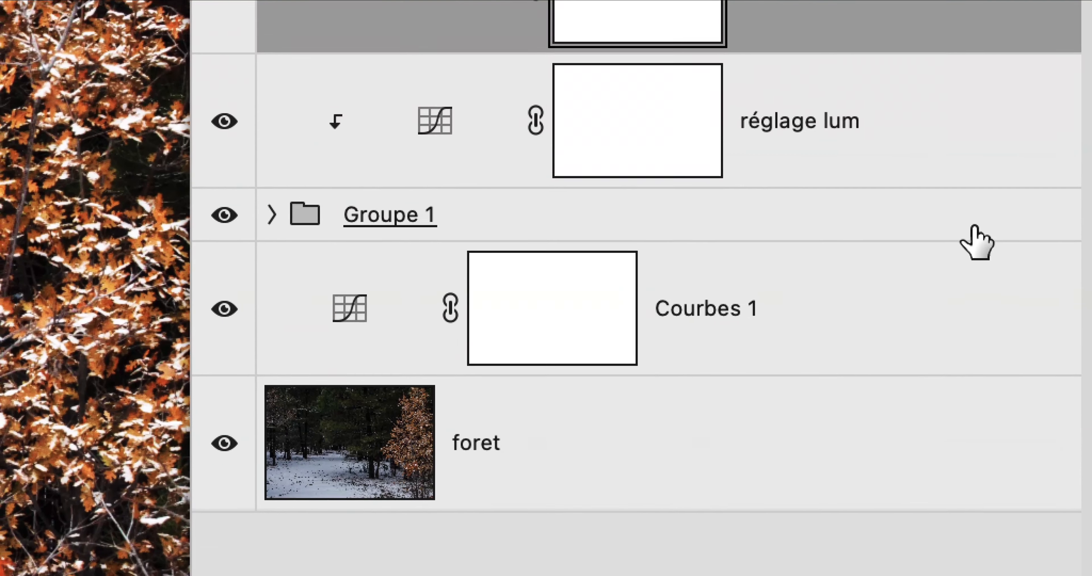
{"action": "left_click", "coordinate": [974, 227], "text": "shift"}
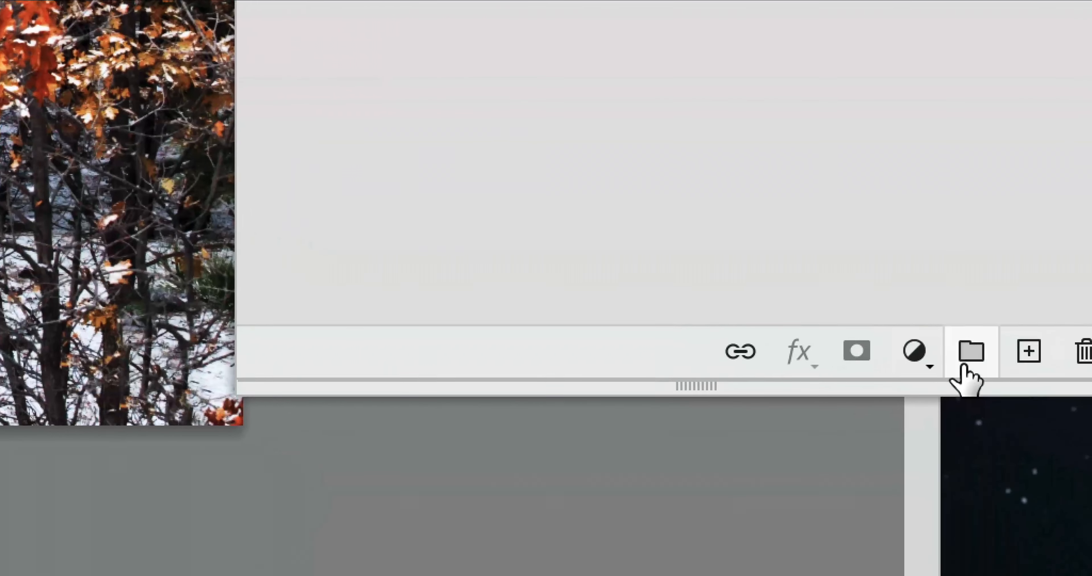
{"action": "left_click", "coordinate": [969, 354]}
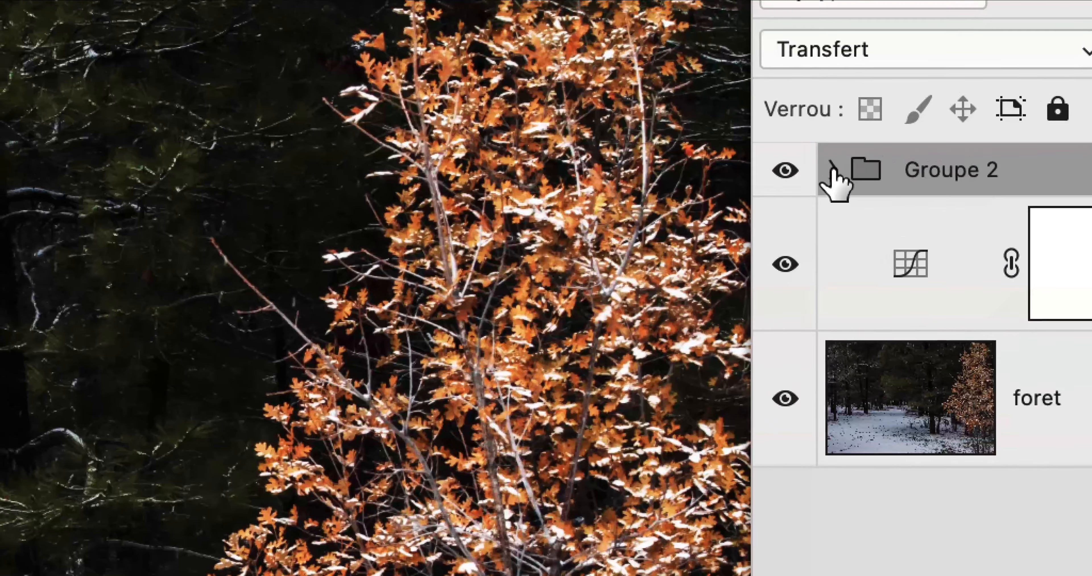
{"action": "left_click", "coordinate": [832, 174]}
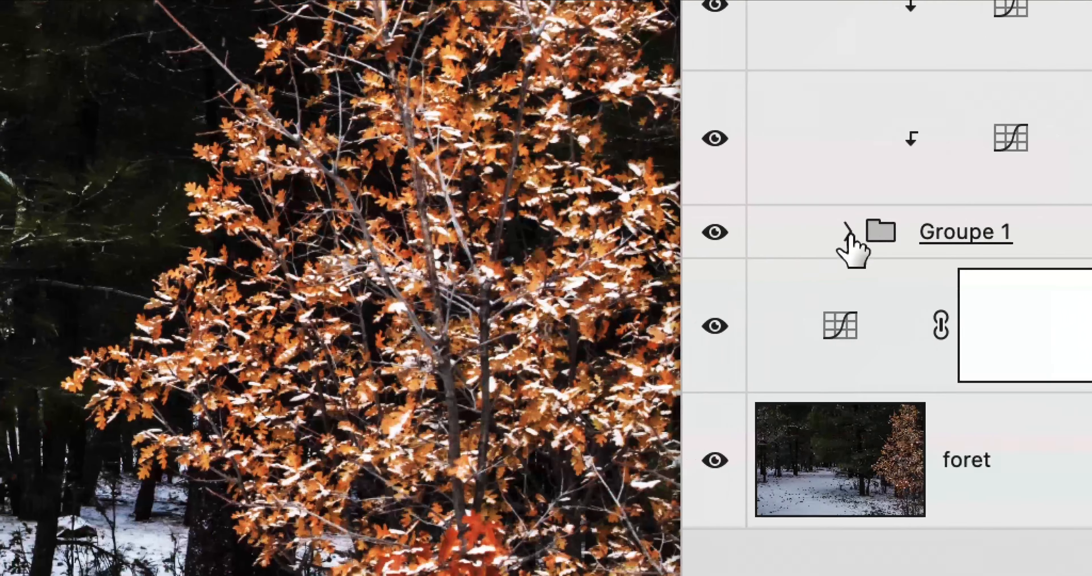
{"action": "left_click", "coordinate": [798, 169]}
{"action": "left_click_drag", "start_coordinate": [627, 227], "coordinate": [559, 240]}
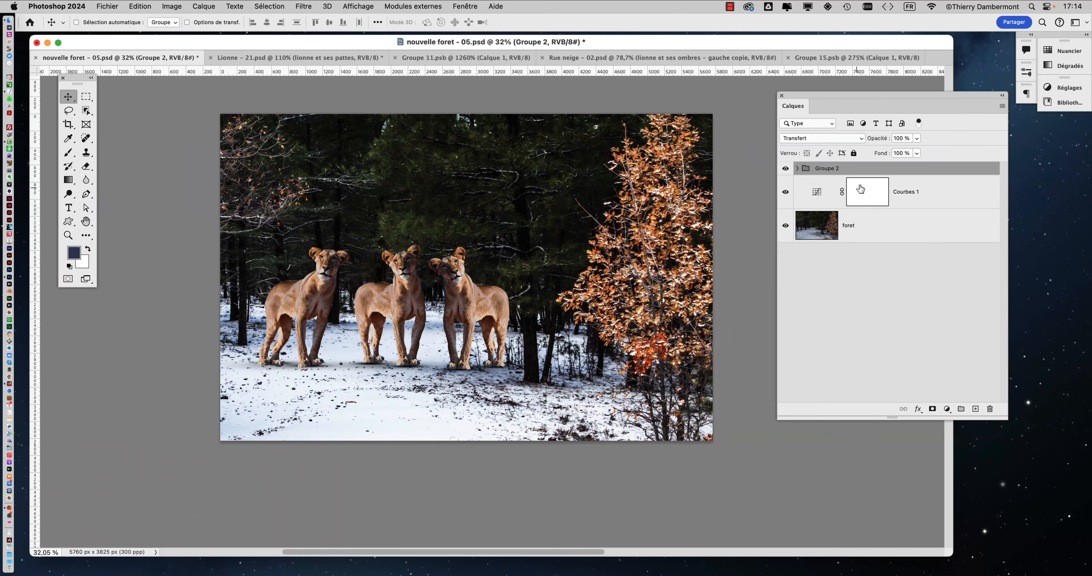
- Add a Curves adjustment above Groupe 2 and pull its upper midtones down to darken the image strongly
{"action": "left_click", "coordinate": [948, 409]}
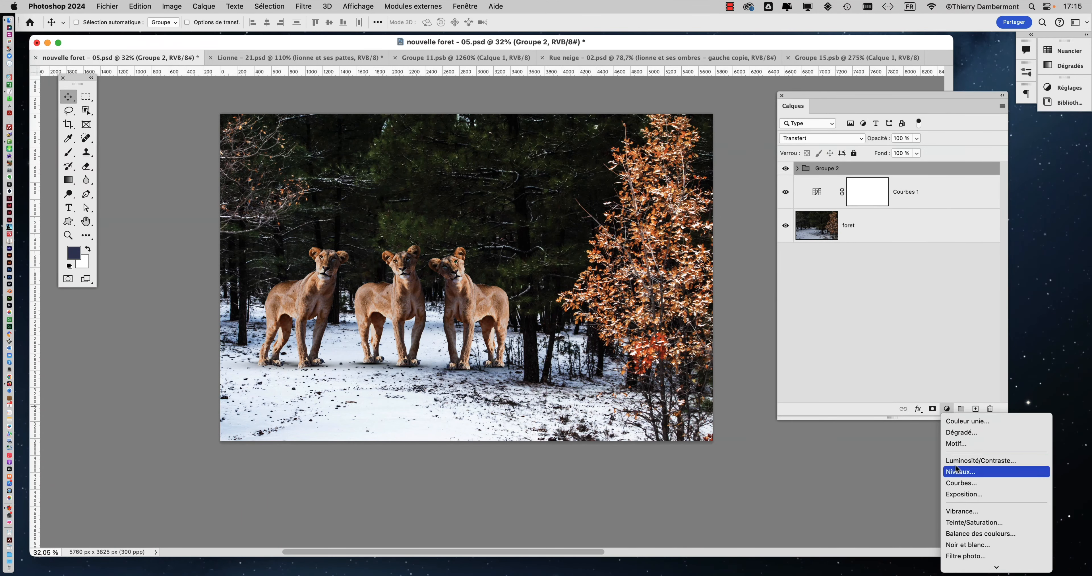
{"action": "left_click", "coordinate": [960, 483]}
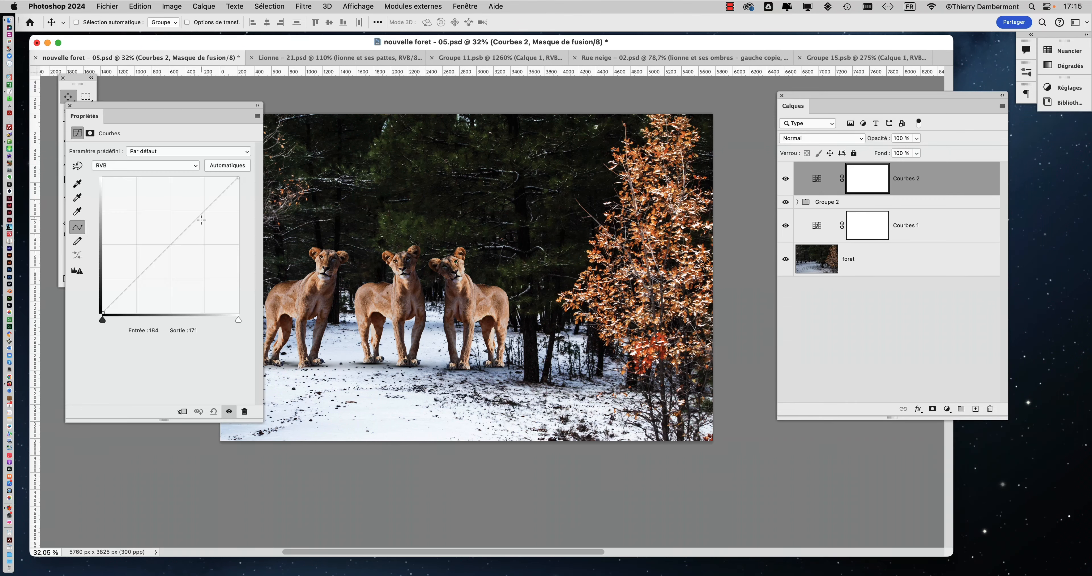
{"action": "left_click_drag", "start_coordinate": [198, 218], "coordinate": [201, 247]}
{"action": "scroll", "coordinate": [368, 302], "scroll_direction": "up", "scroll_amount": 2}
{"action": "scroll", "coordinate": [367, 302], "scroll_direction": "up", "scroll_amount": 1}
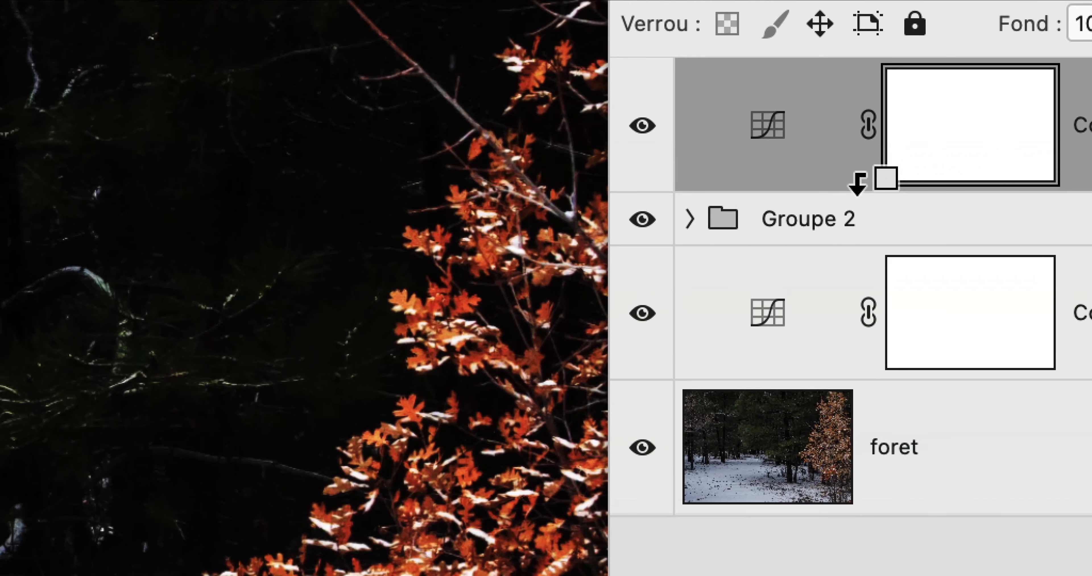
- Try clipping the Courbes 2 adjustment to Groupe 2, release it, and reselect Courbes 2 after checking the group's blend mode
{"action": "left_click", "coordinate": [563, 228], "text": "alt"}
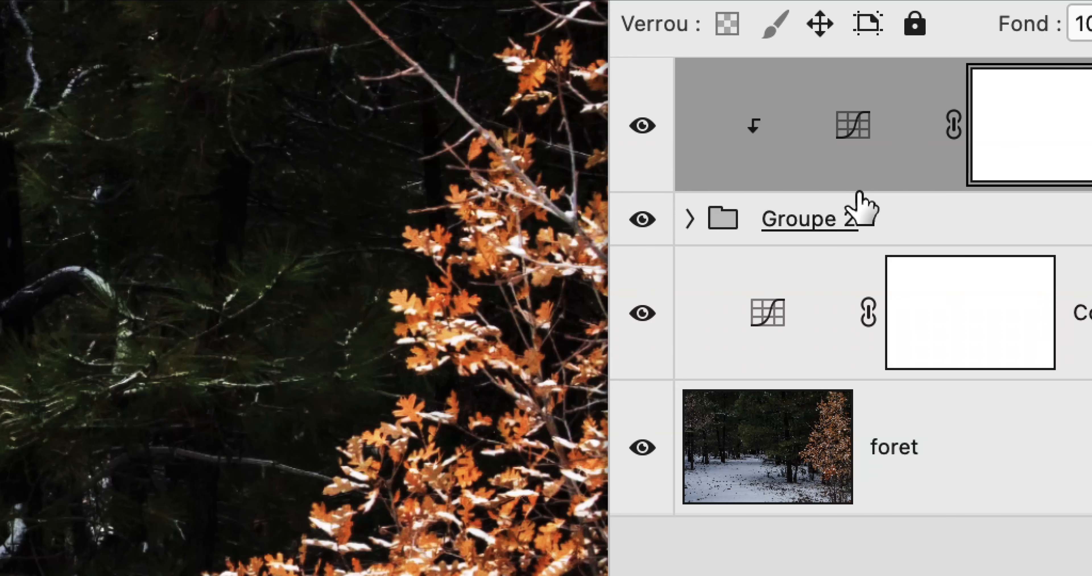
{"action": "left_click", "coordinate": [856, 182], "text": "alt"}
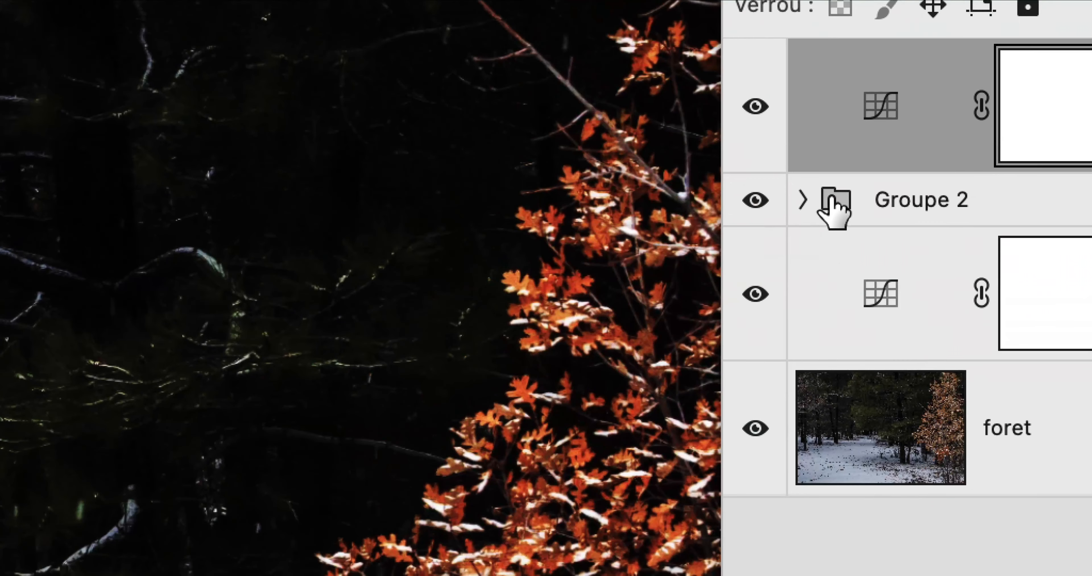
{"action": "left_click", "coordinate": [907, 67]}
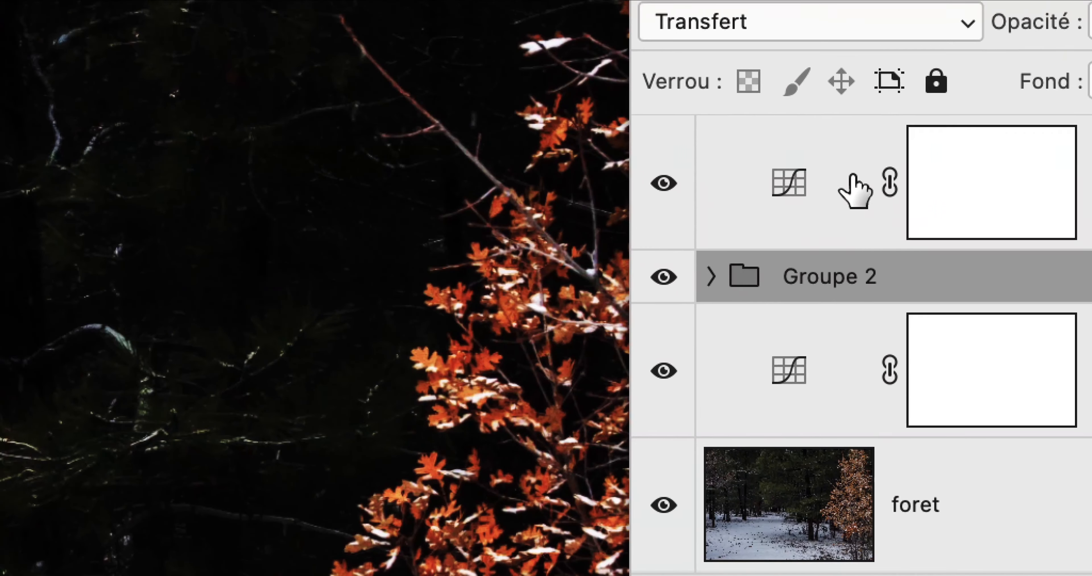
{"action": "left_click", "coordinate": [863, 133]}
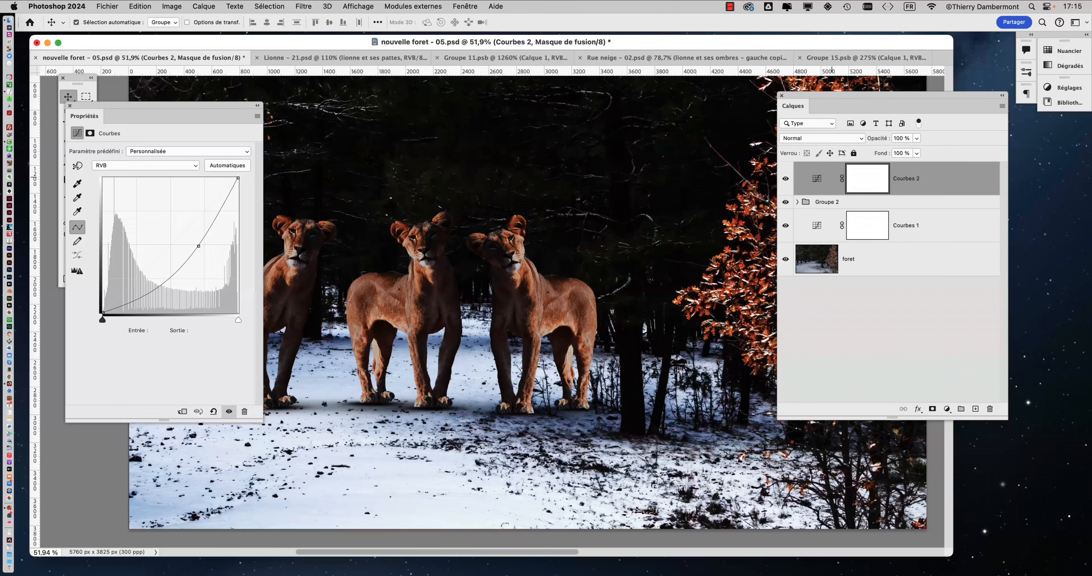
- Adjust the Courbes 2 curve point to about input 172, output 148 for a milder darkening
{"action": "left_click_drag", "start_coordinate": [199, 245], "coordinate": [193, 226]}
{"action": "scroll", "coordinate": [437, 269], "scroll_direction": "down", "scroll_amount": 2}
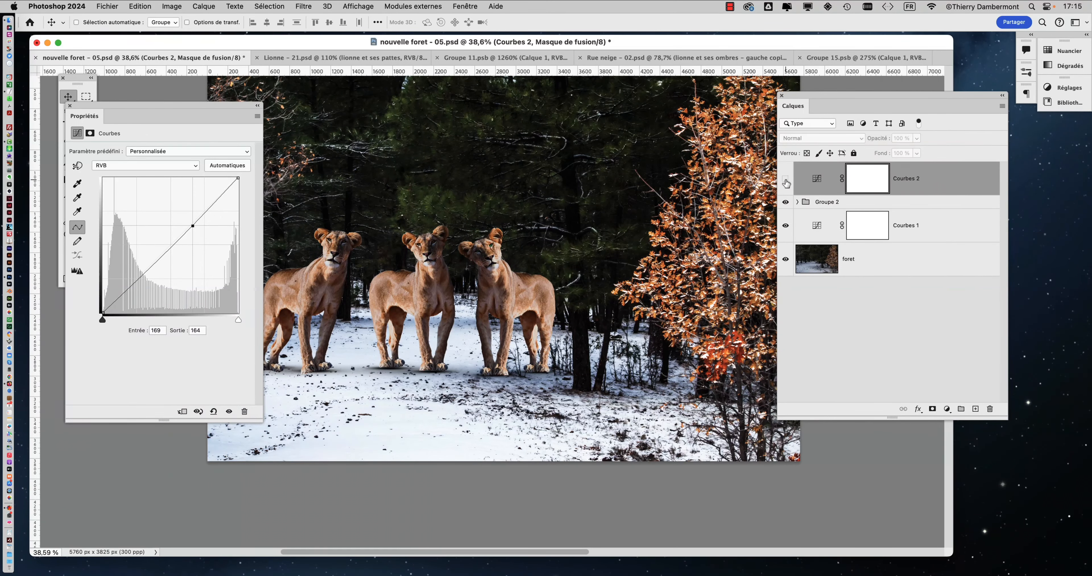
{"action": "left_click_drag", "start_coordinate": [191, 229], "coordinate": [190, 240]}
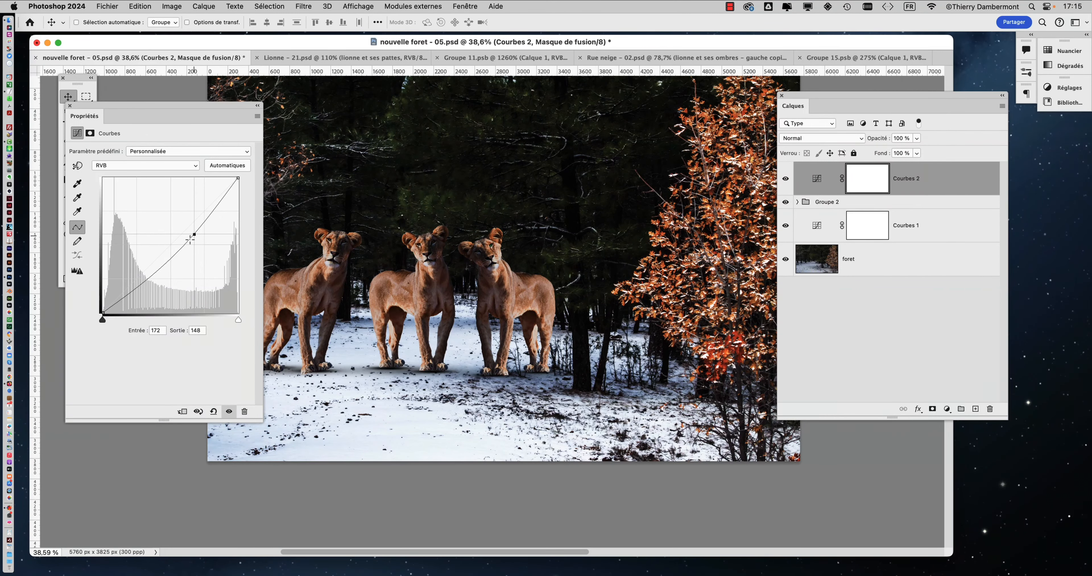
- Add a shadow point to the Courbes 2 RGB curve at input 79, output 83, and compare the image without and with the adjustment
{"action": "left_click_drag", "start_coordinate": [146, 278], "coordinate": [144, 269]}
{"action": "scroll", "coordinate": [417, 267], "scroll_direction": "up", "scroll_amount": 5}
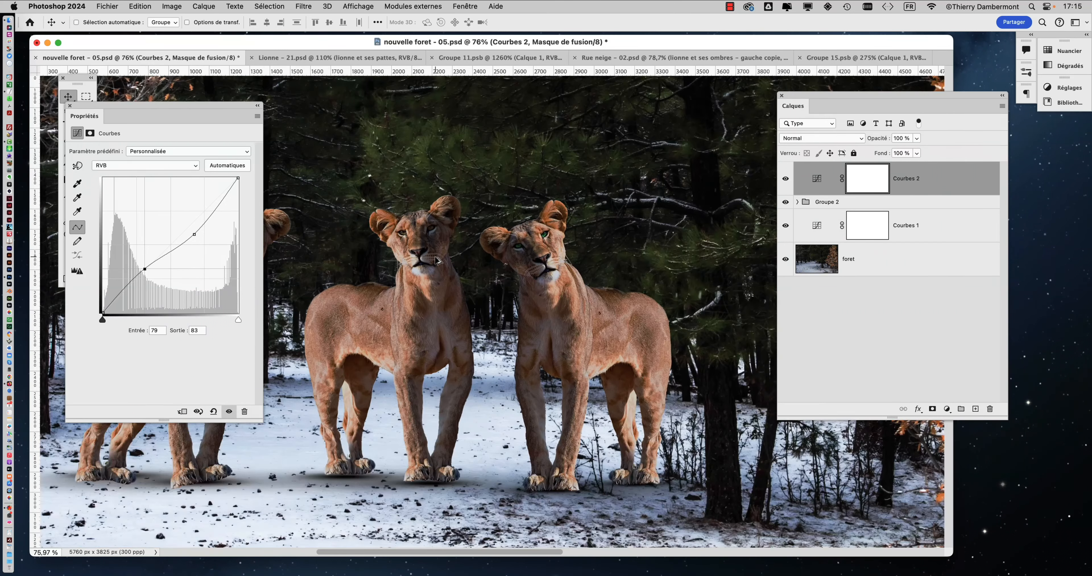
{"action": "left_click", "coordinate": [785, 179]}
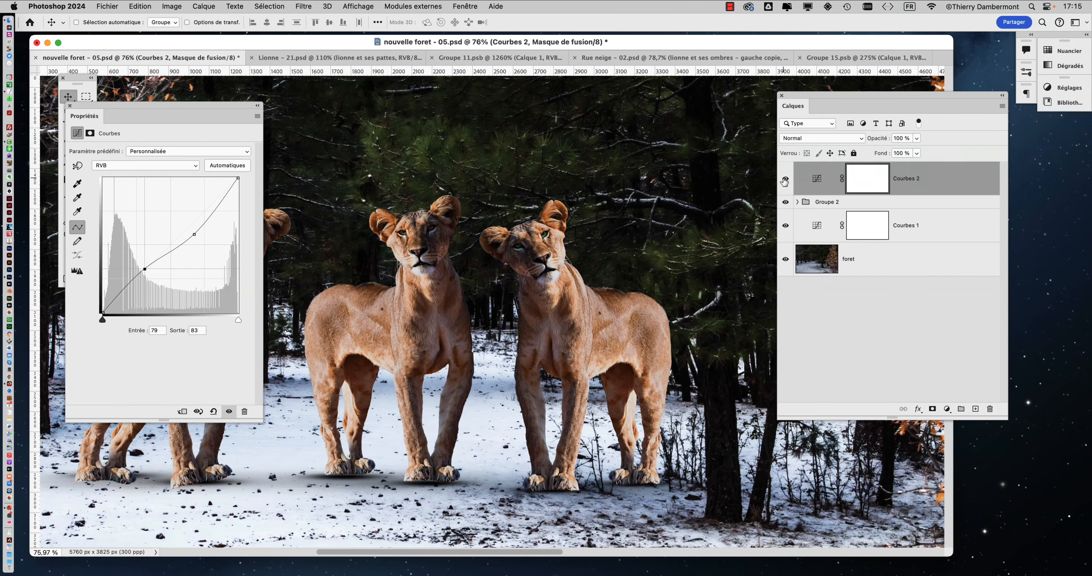
{"action": "left_click", "coordinate": [785, 179]}
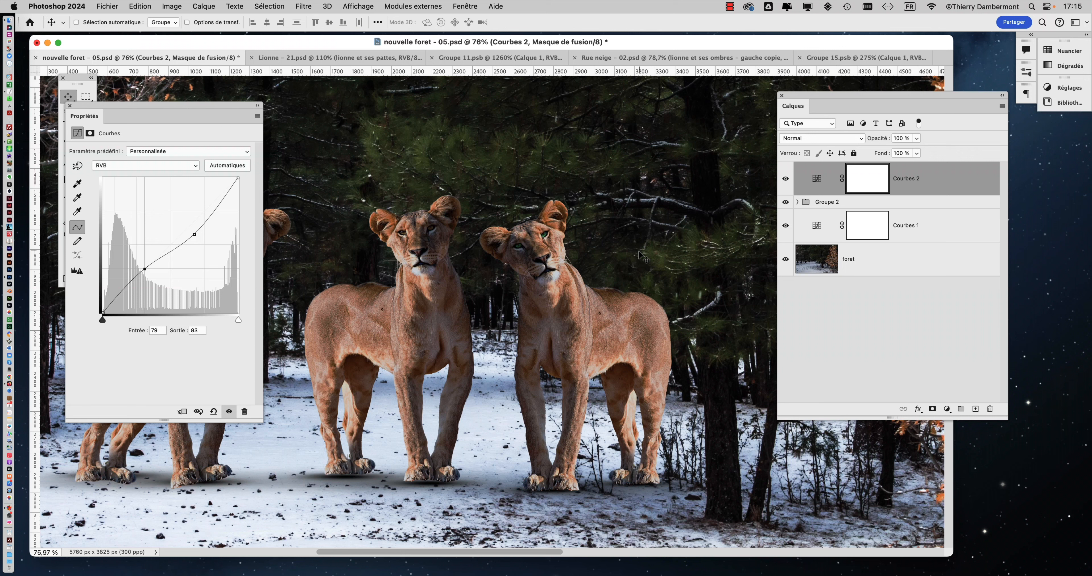
- Adjust the red channel curve of Courbes 2 and lower its blue channel curve to input 142, output 120 for a warmer tint
{"action": "left_click", "coordinate": [119, 171]}
{"action": "left_click", "coordinate": [122, 176]}
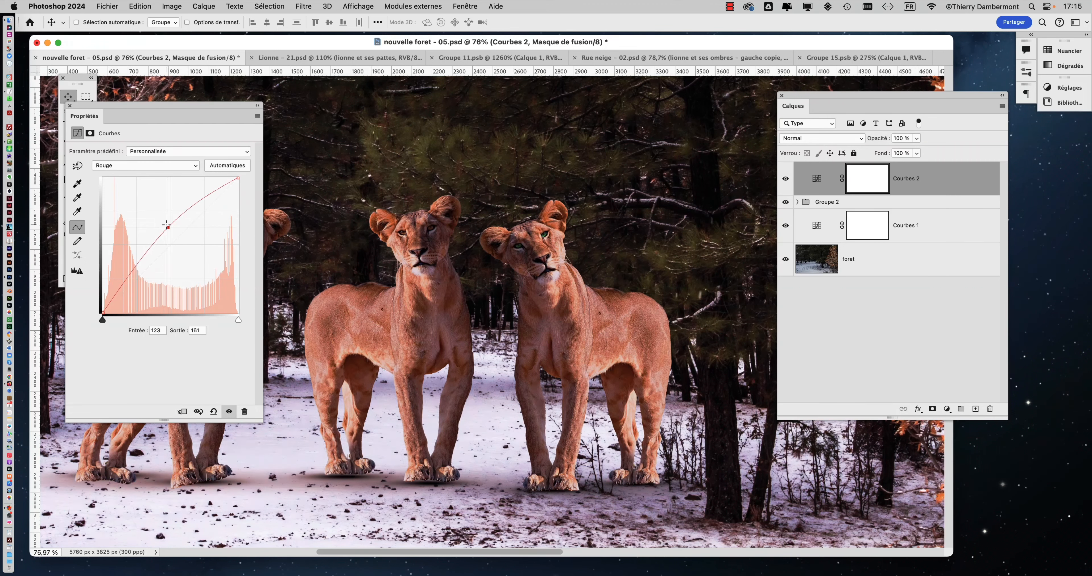
{"action": "mouse_move", "coordinate": [174, 241]}
{"action": "left_mouse_down"}
{"action": "mouse_move", "coordinate": [157, 212]}
{"action": "mouse_move", "coordinate": [179, 250]}
{"action": "left_mouse_up"}
{"action": "left_click", "coordinate": [130, 166]}
{"action": "left_click", "coordinate": [130, 178]}
{"action": "left_click", "coordinate": [121, 164]}
{"action": "left_click", "coordinate": [127, 177]}
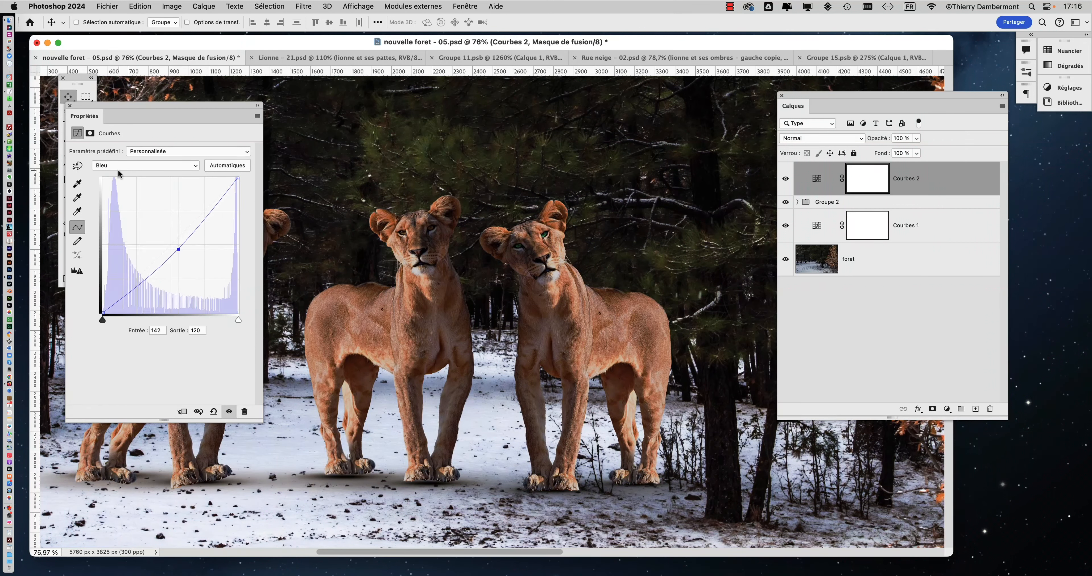
- Compare the image with Courbes 2 hidden and shown, examining the lionesses' faces and chests at close range
{"action": "left_click", "coordinate": [786, 178]}
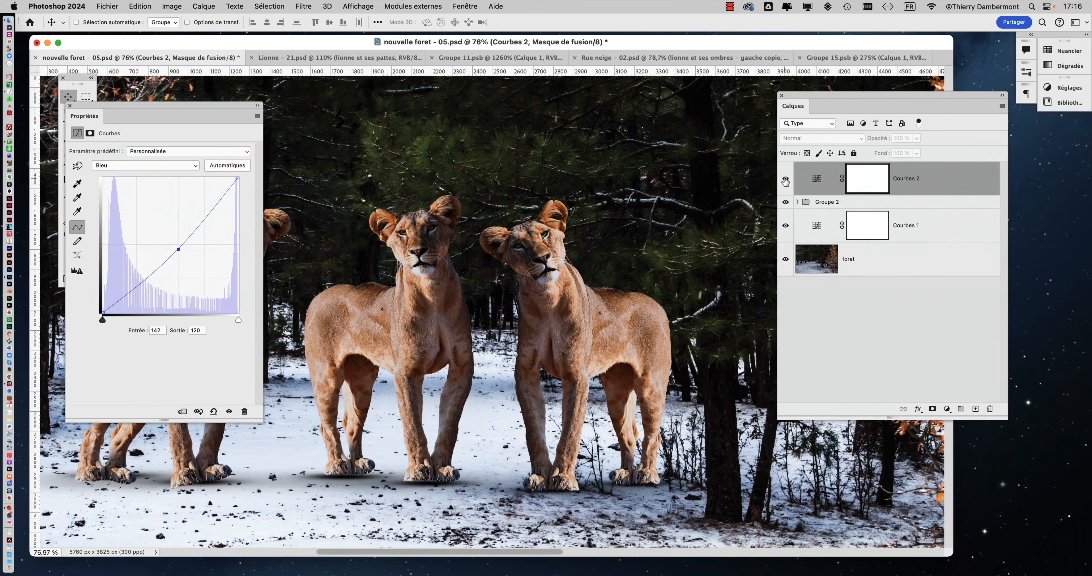
{"action": "left_click", "coordinate": [786, 178]}
{"action": "scroll", "coordinate": [441, 287], "scroll_direction": "up", "scroll_amount": 5}
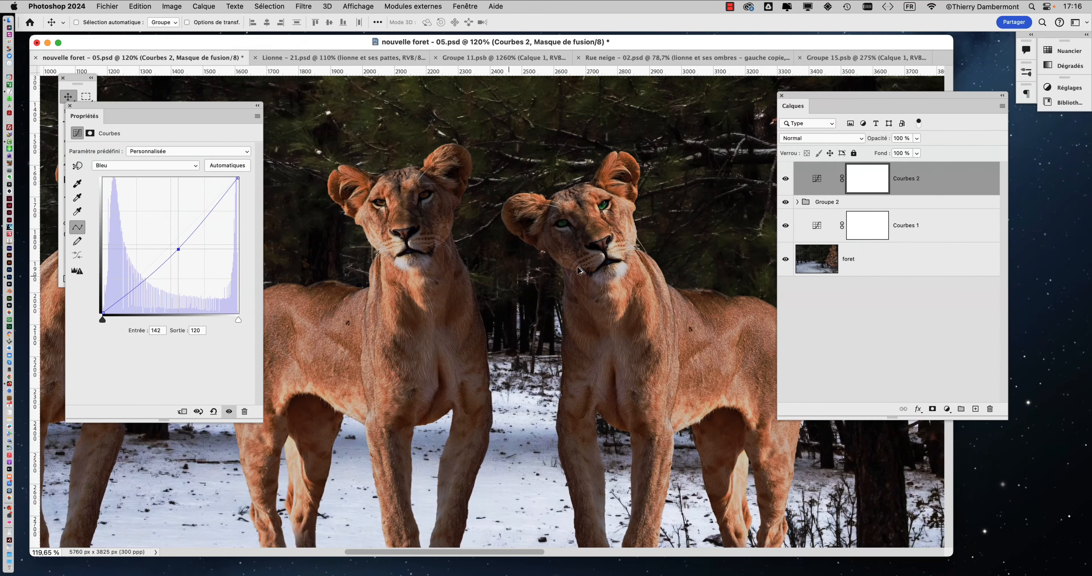
{"action": "left_click", "coordinate": [786, 178]}
{"action": "left_click", "coordinate": [786, 178]}
{"action": "scroll", "coordinate": [586, 256], "scroll_direction": "up", "scroll_amount": 6}
{"action": "left_click_drag", "start_coordinate": [524, 452], "coordinate": [547, 332]}
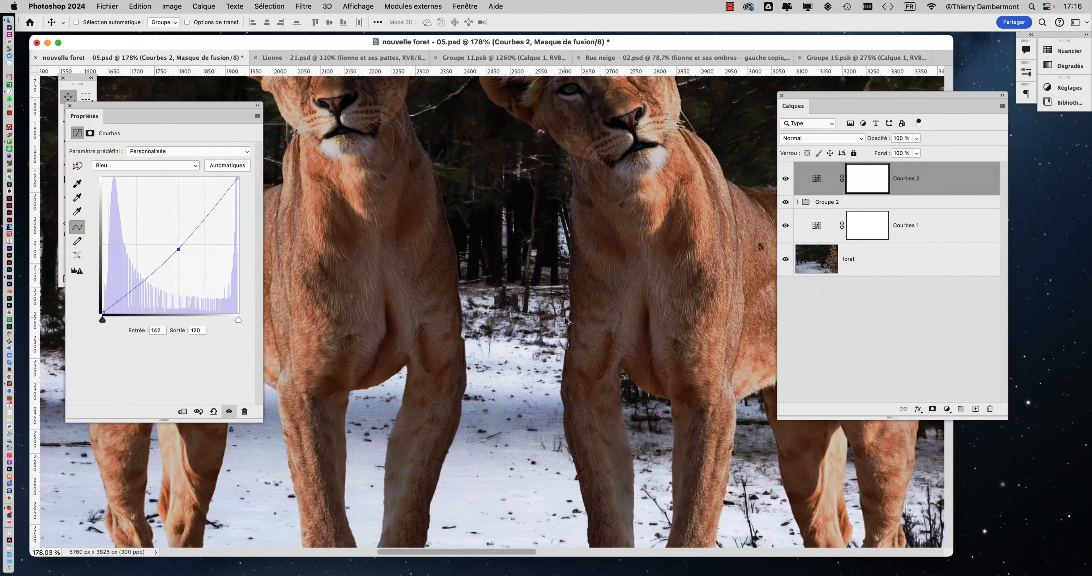
{"action": "scroll", "coordinate": [568, 324], "scroll_direction": "down", "scroll_amount": 5}
{"action": "scroll", "coordinate": [566, 322], "scroll_direction": "down", "scroll_amount": 2}
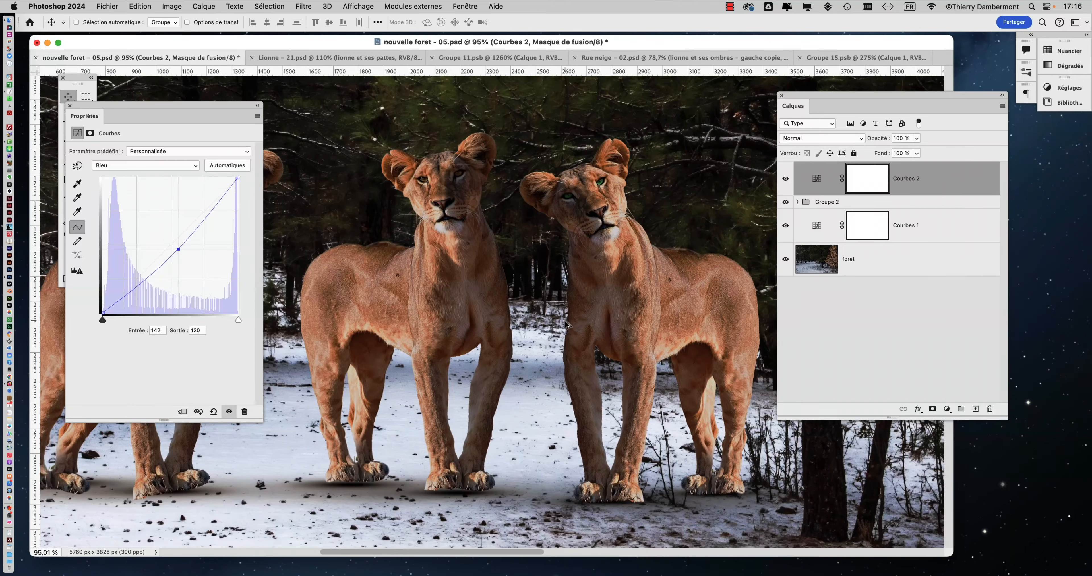
- Examine the lionesses' paws and their shadows on the snow at close range, and check the whole composite
{"action": "scroll", "coordinate": [616, 493], "scroll_direction": "up", "scroll_amount": 15}
{"action": "left_click_drag", "start_coordinate": [566, 443], "coordinate": [556, 276]}
{"action": "scroll", "coordinate": [562, 283], "scroll_direction": "down", "scroll_amount": 10}
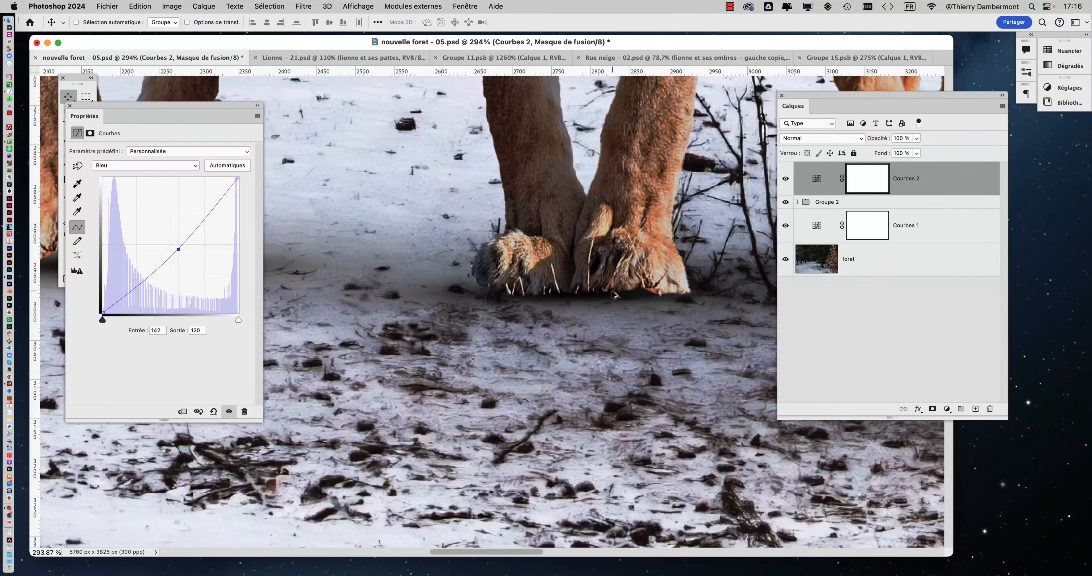
{"action": "scroll", "coordinate": [612, 293], "scroll_direction": "down", "scroll_amount": 6}
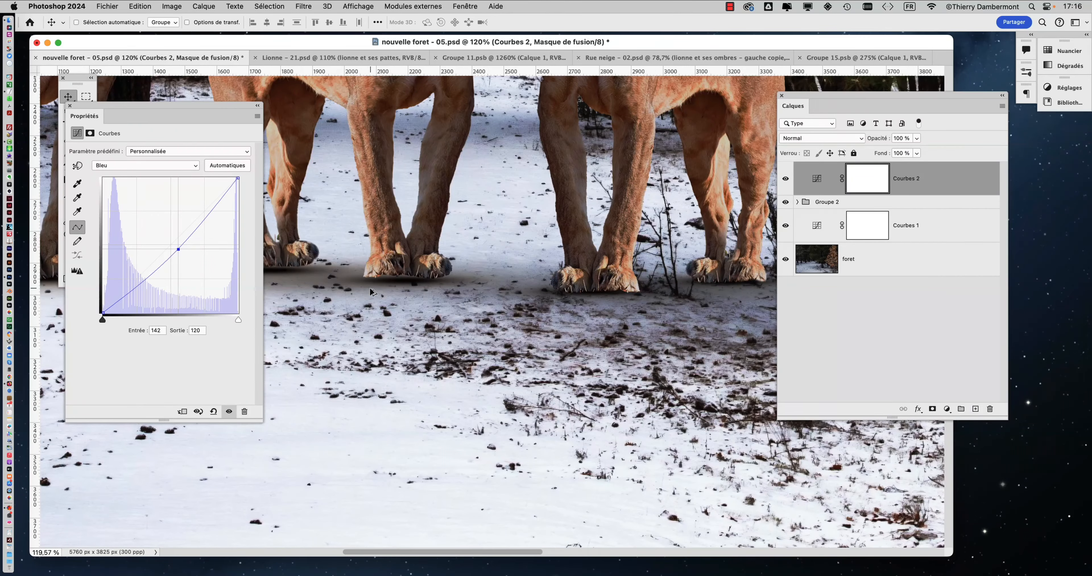
{"action": "scroll", "coordinate": [379, 291], "scroll_direction": "up", "scroll_amount": 5}
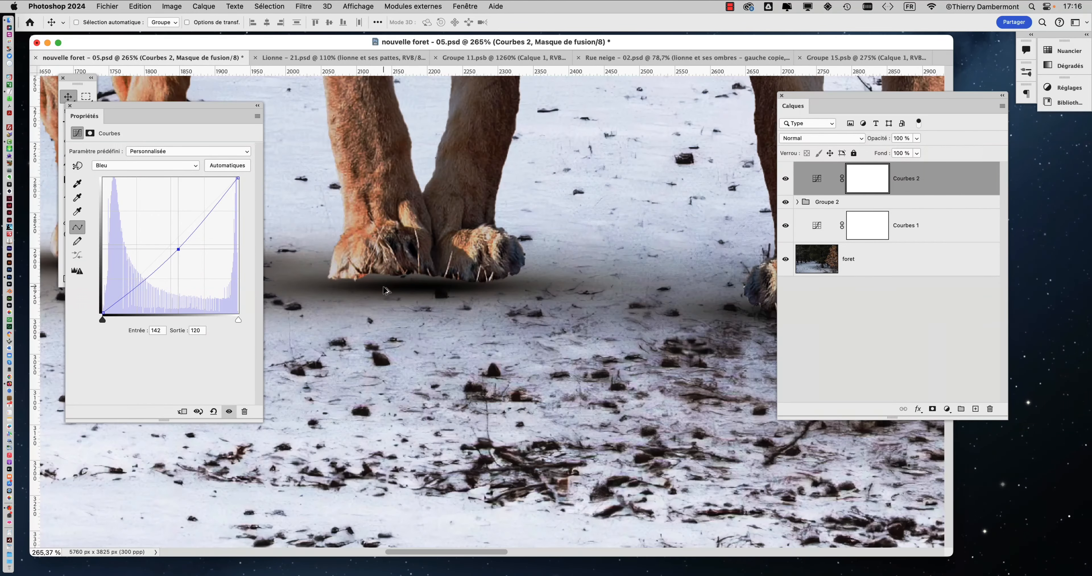
{"action": "scroll", "coordinate": [423, 307], "scroll_direction": "down", "scroll_amount": 5}
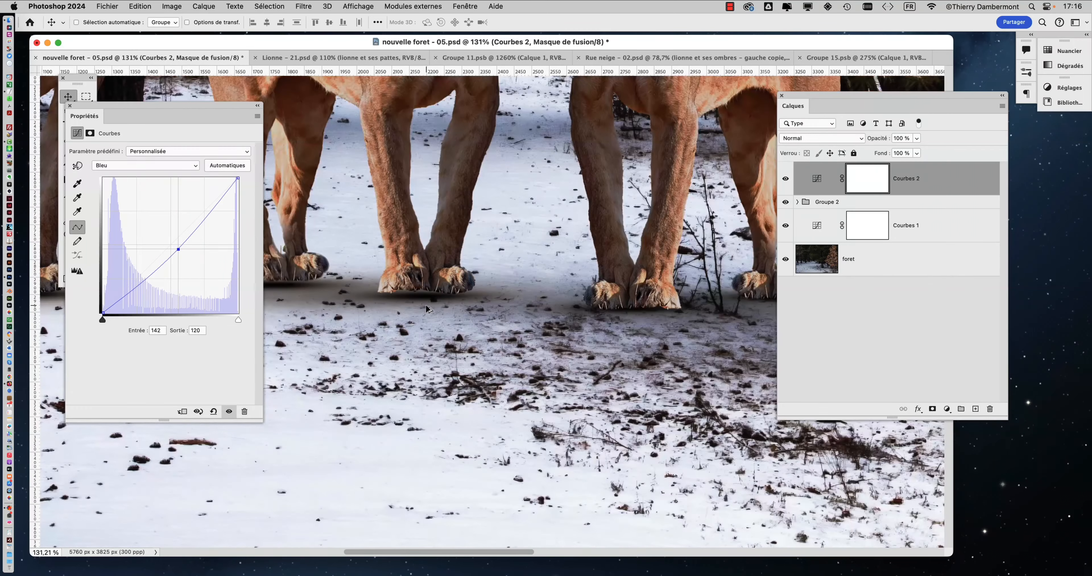
{"action": "scroll", "coordinate": [426, 303], "scroll_direction": "down", "scroll_amount": 3}
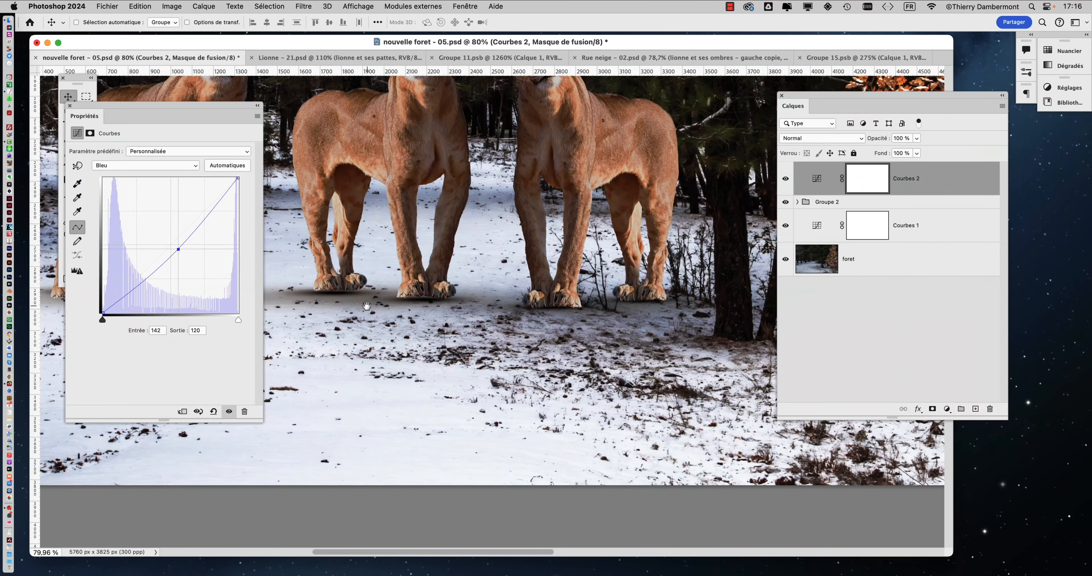
{"action": "scroll", "coordinate": [425, 304], "scroll_direction": "up", "scroll_amount": 2}
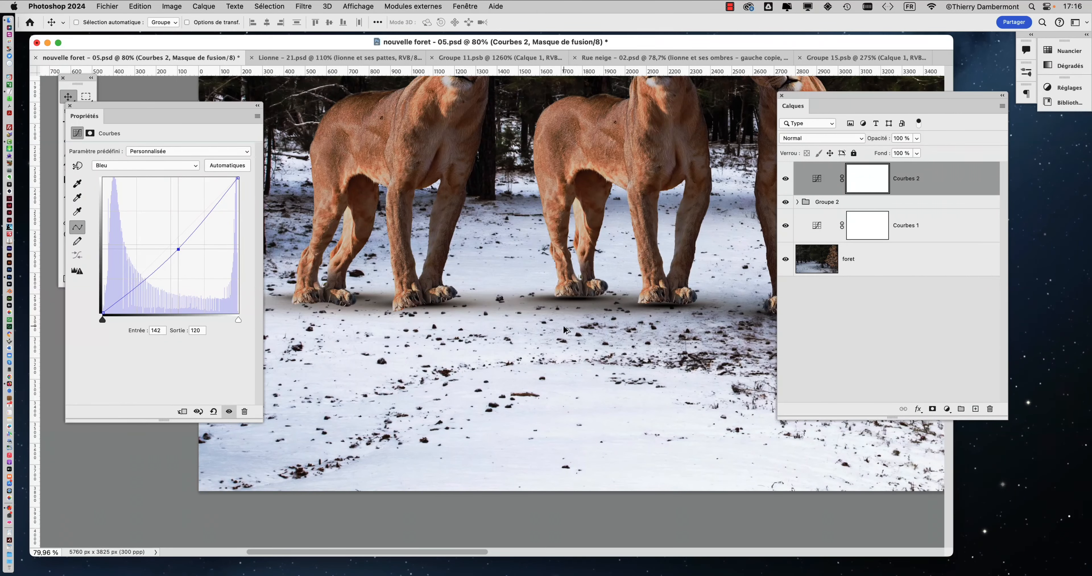
{"action": "scroll", "coordinate": [638, 287], "scroll_direction": "up", "scroll_amount": 4}
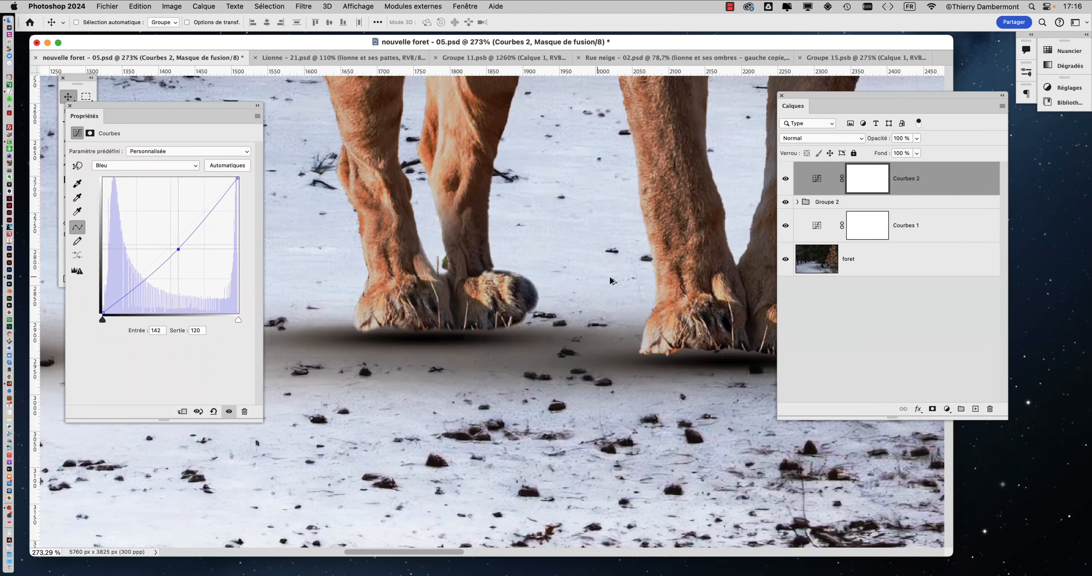
{"action": "scroll", "coordinate": [626, 313], "scroll_direction": "down", "scroll_amount": 6}
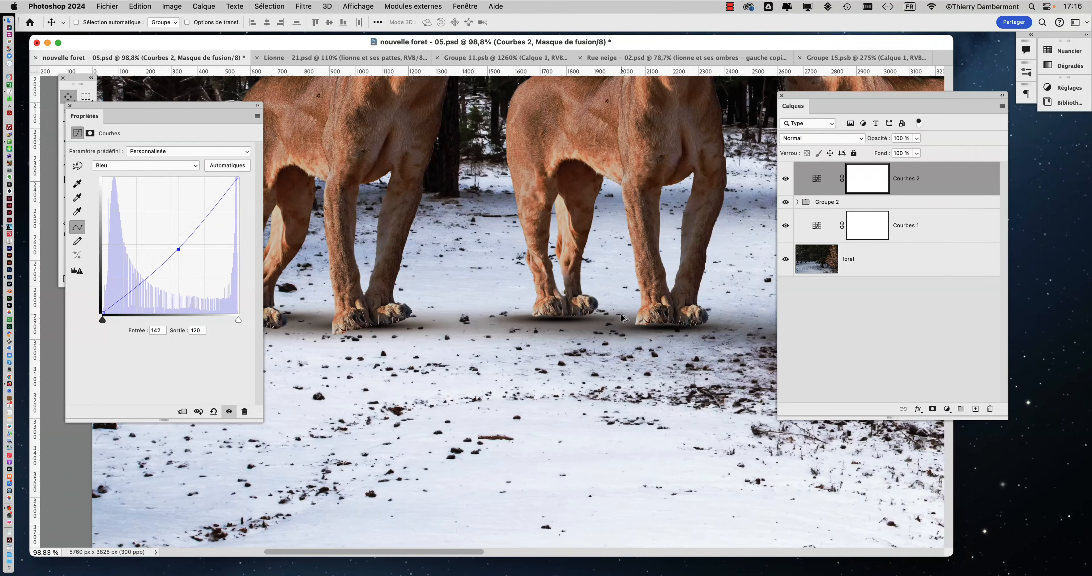
{"action": "scroll", "coordinate": [628, 313], "scroll_direction": "right", "scroll_amount": 5}
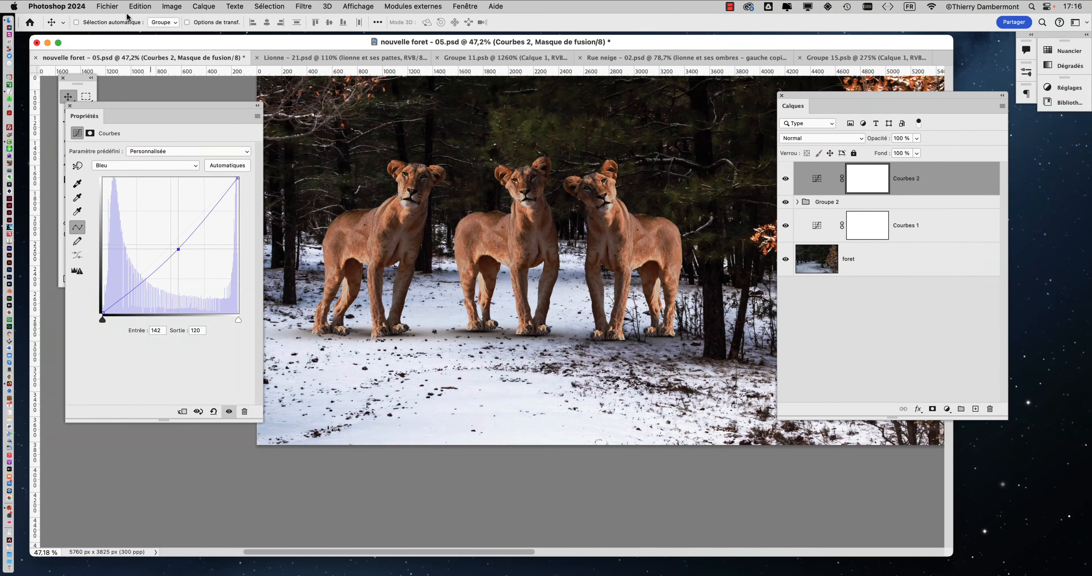
- Start saving the composite as a new Photoshop file in décors de départ, removing the final digit of the version number
{"action": "left_click", "coordinate": [108, 6]}
{"action": "left_click", "coordinate": [170, 124]}
{"action": "left_click", "coordinate": [677, 97]}
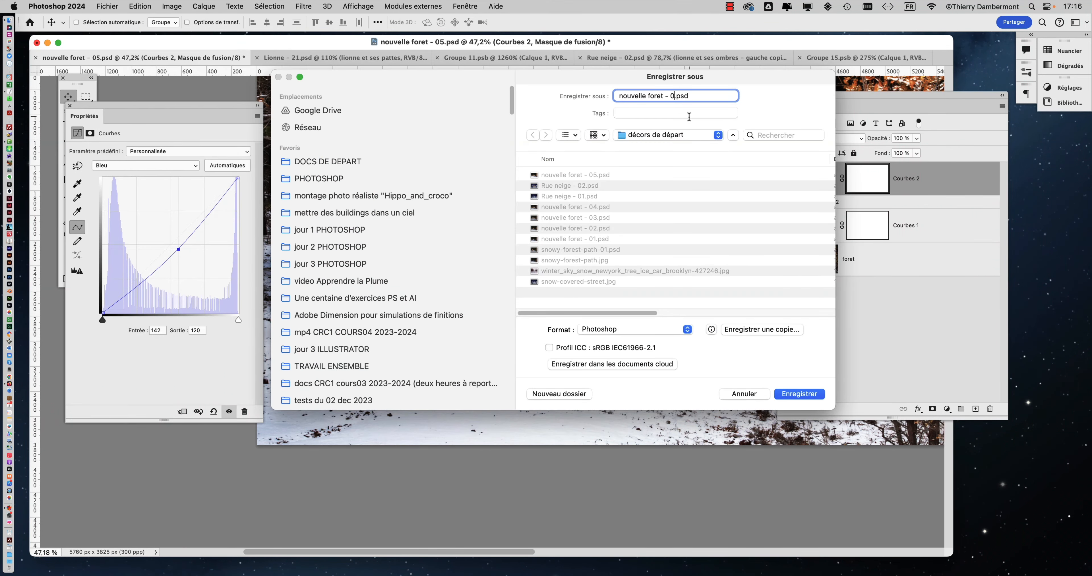